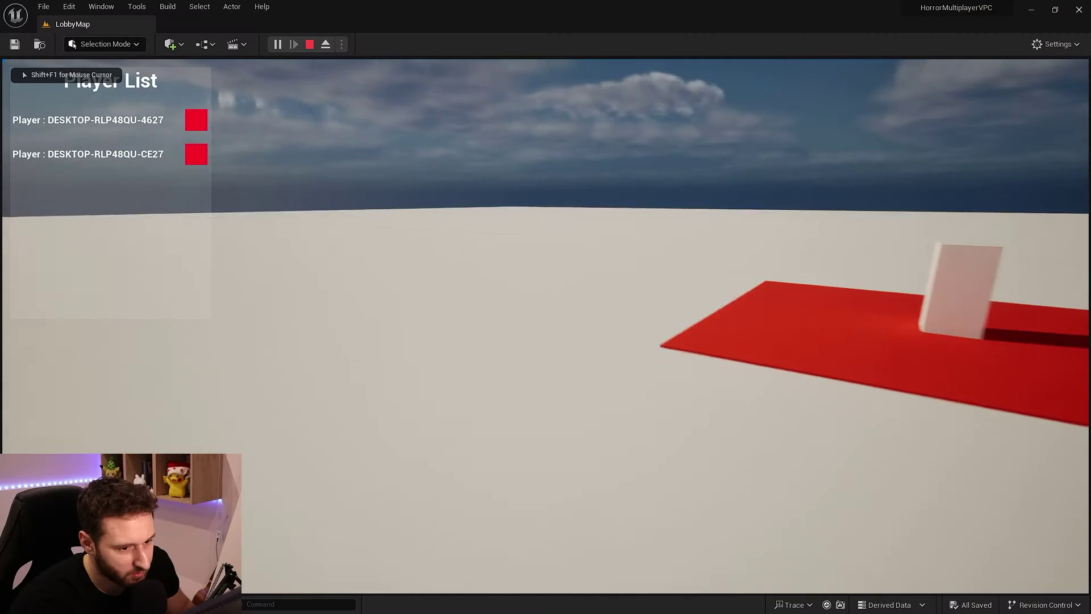
- Move the player characters around in the server and client previews to check their movement animations, and end the play session
{"action": "key", "text": "s"}
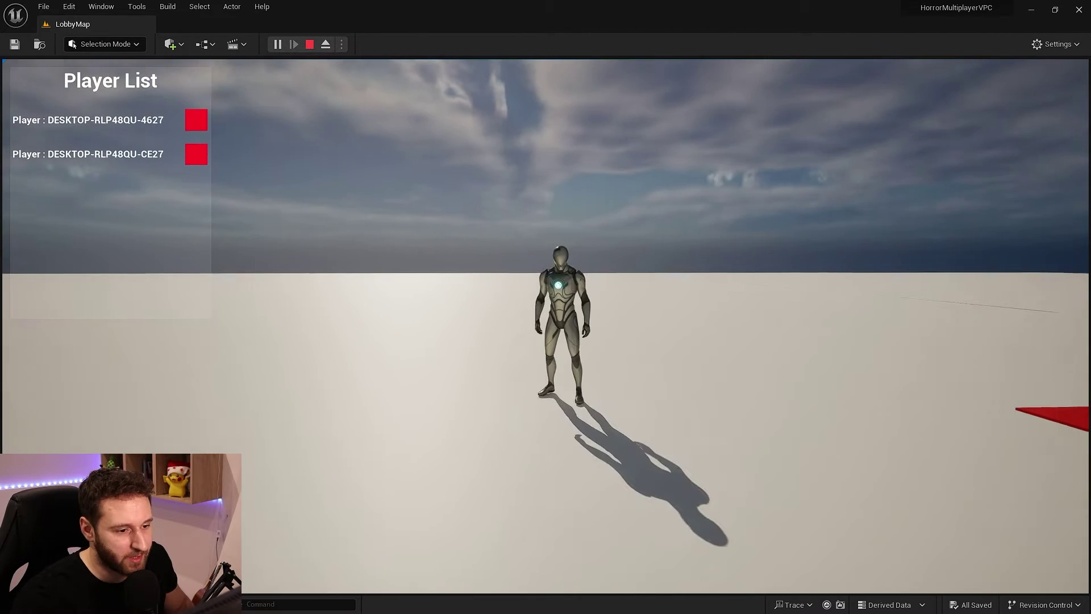
{"action": "key", "text": "s"}
{"action": "key", "text": "w"}
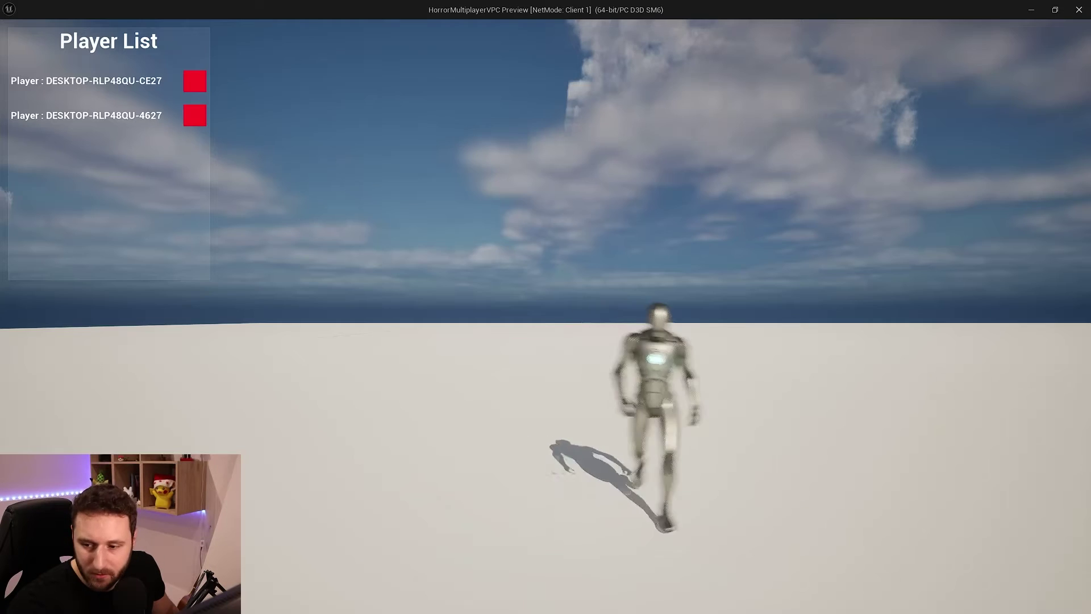
{"action": "key", "text": "a"}
{"action": "key", "text": "d"}
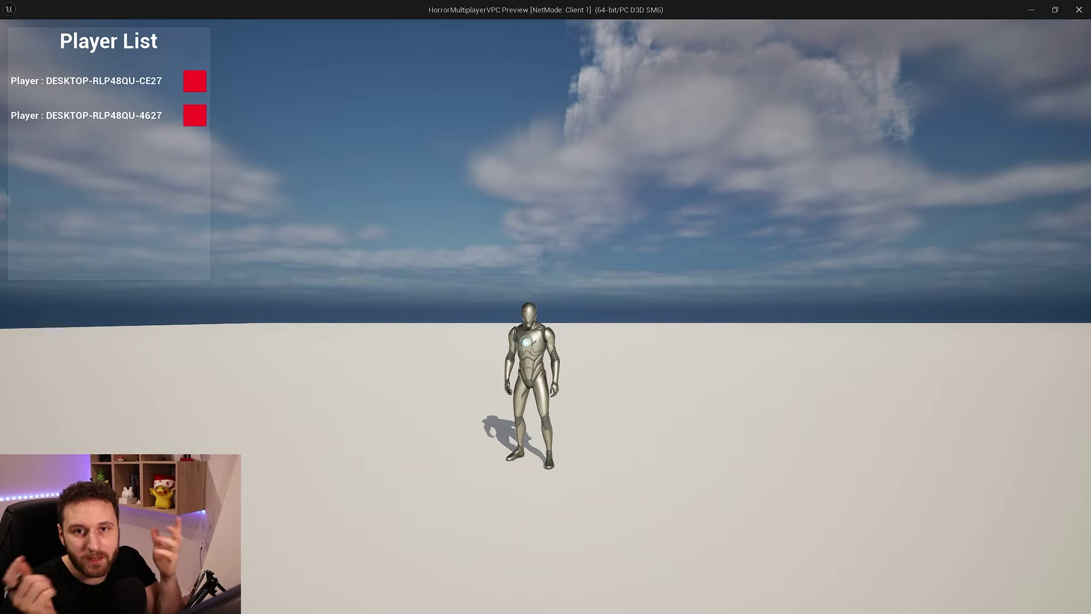
{"action": "key", "text": "alt+Tab"}
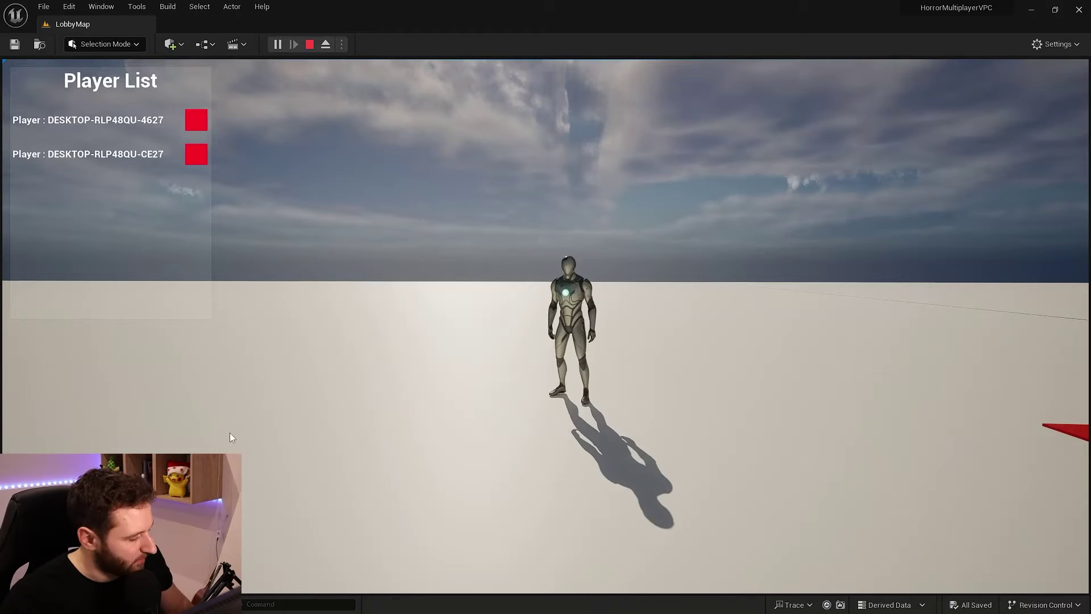
{"action": "key", "text": "Escape"}
- Open the A_Standing_Run_Back animation from the Manny animations folder, scrub it and enlarge its preview viewport
{"action": "key", "text": "ctrl+space"}
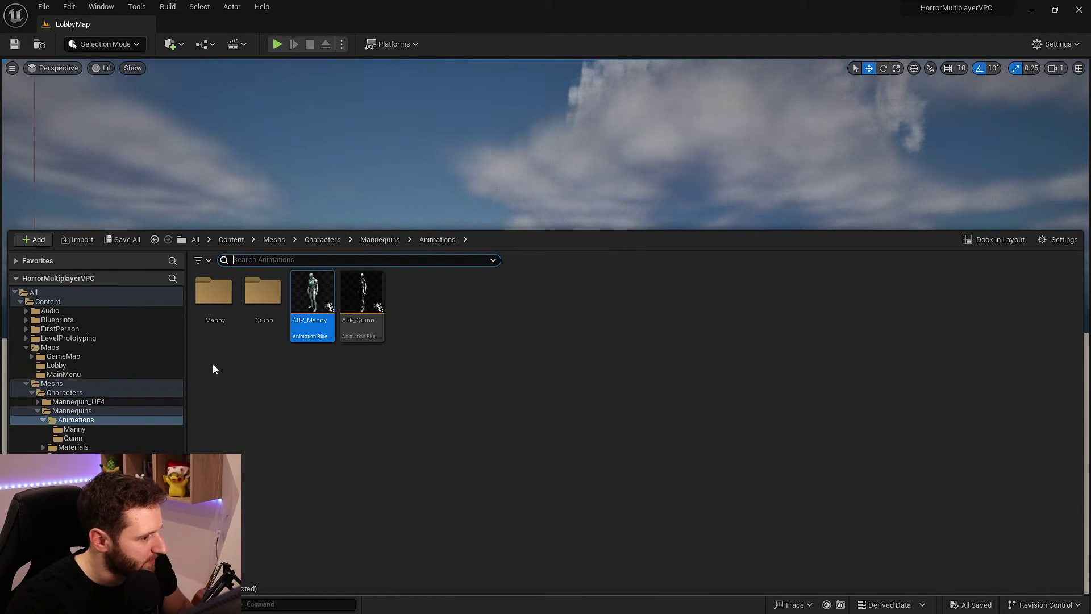
{"action": "double_click", "coordinate": [209, 304]}
{"action": "double_click", "coordinate": [606, 302]}
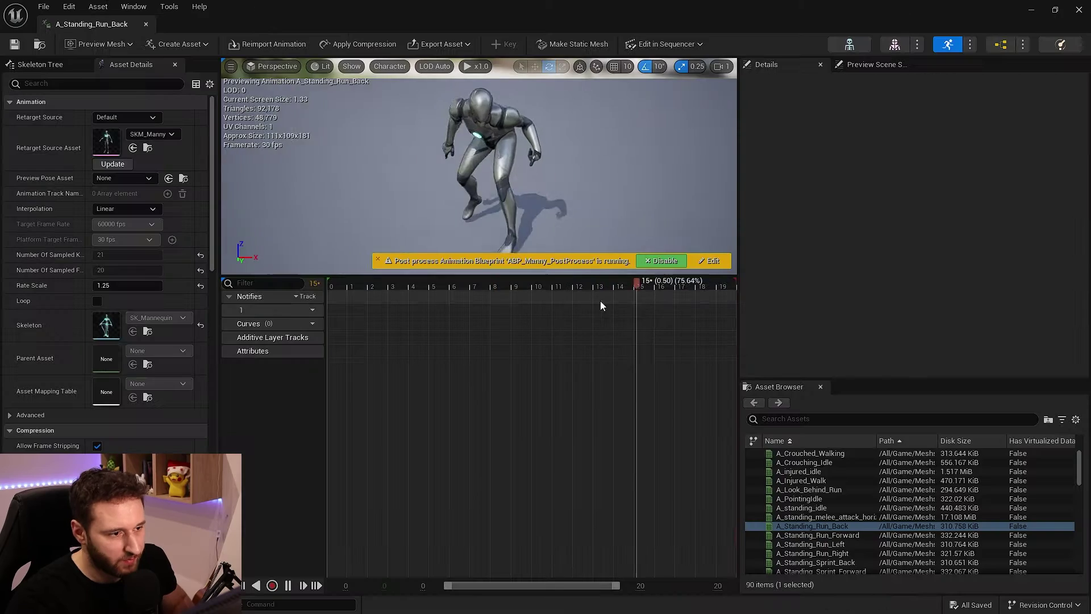
{"action": "left_click", "coordinate": [518, 283]}
{"action": "left_click_drag", "start_coordinate": [514, 277], "coordinate": [568, 434]}
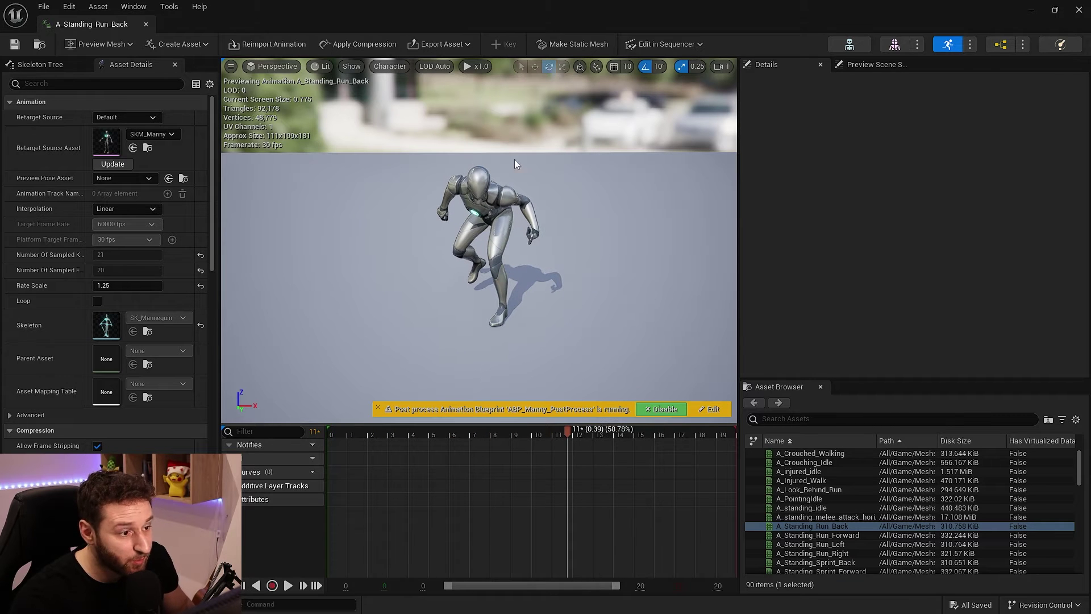
- Preview the A_Standing_Run_Left, A_Standing_Run_Right and MM_Run_Fwd animations to compare their directional running poses
{"action": "left_click", "coordinate": [824, 544]}
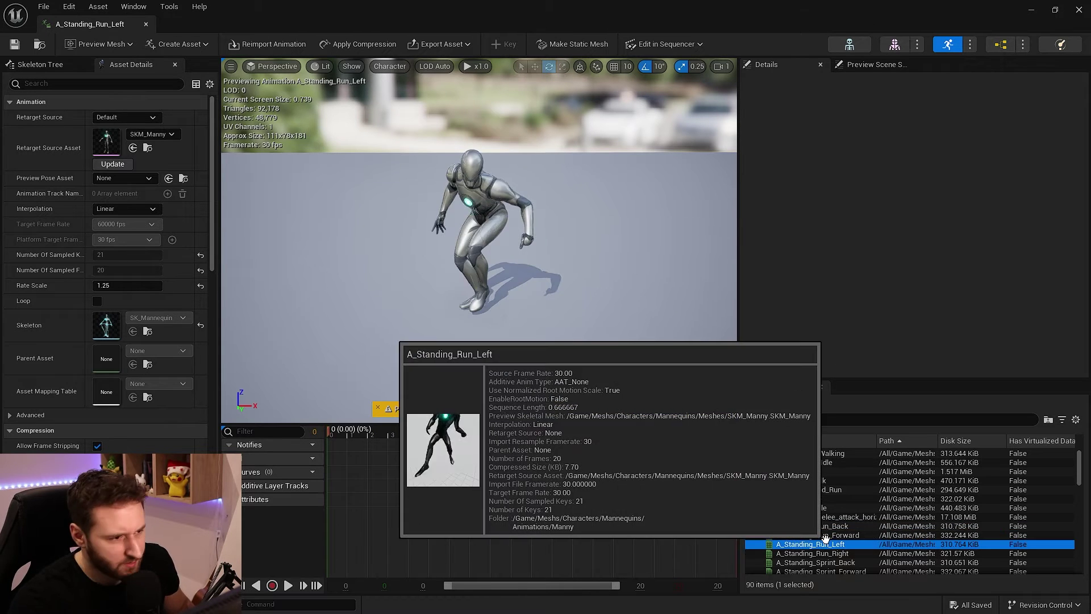
{"action": "left_click_drag", "start_coordinate": [357, 434], "coordinate": [714, 438]}
{"action": "left_click", "coordinate": [812, 553]}
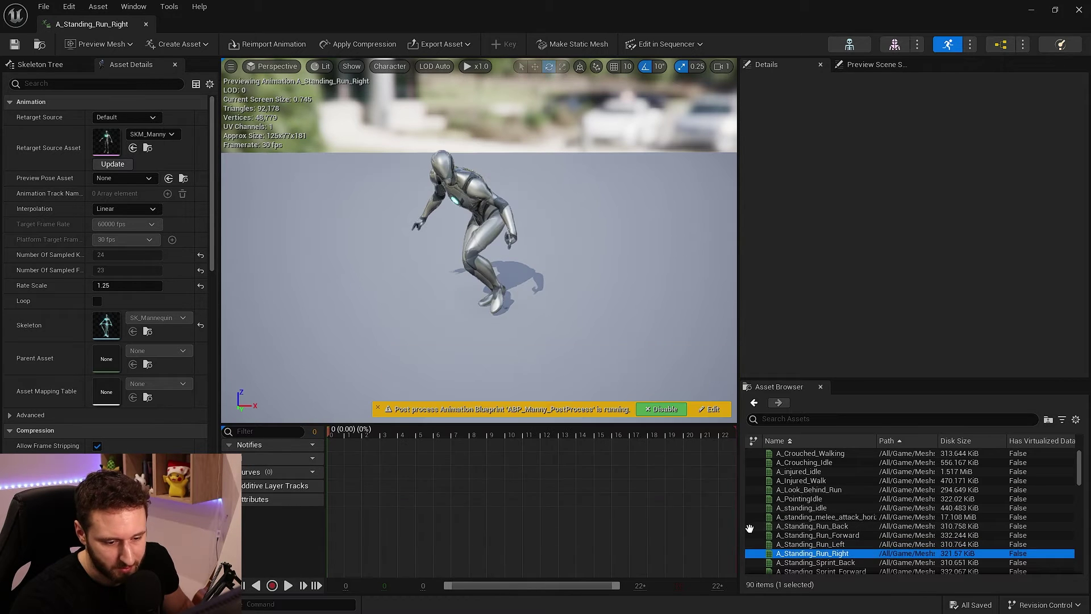
{"action": "scroll", "coordinate": [750, 528], "scroll_direction": "down", "scroll_amount": 5}
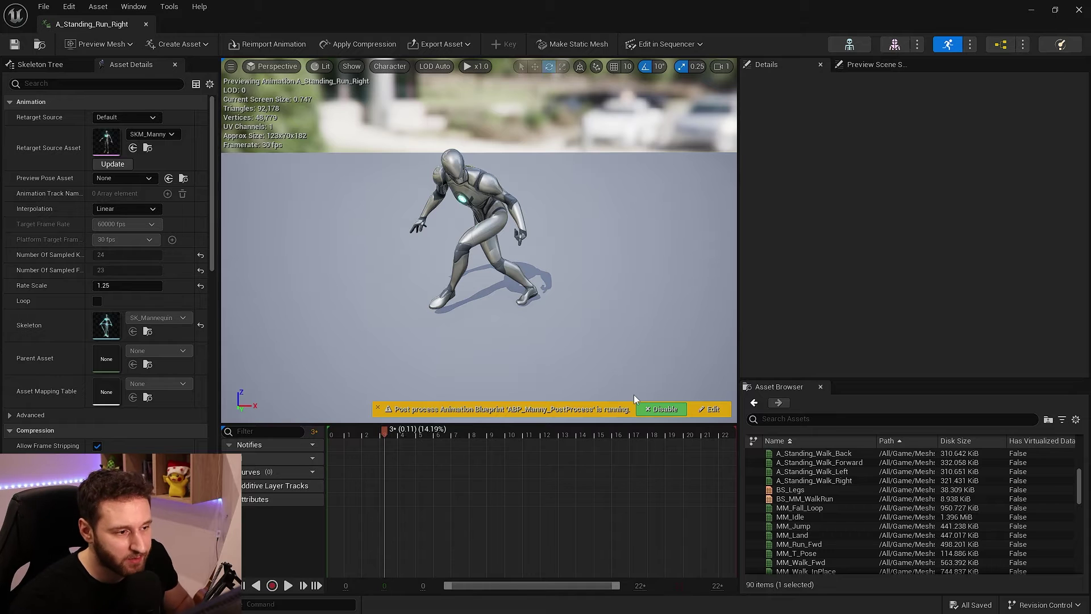
{"action": "mouse_move", "coordinate": [814, 561]}
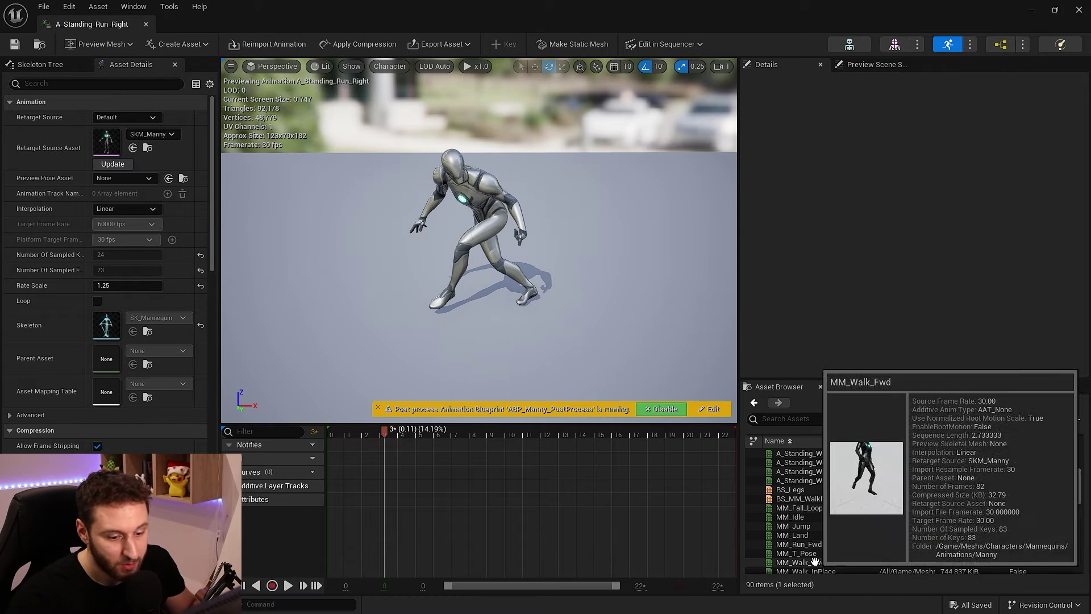
{"action": "left_click", "coordinate": [799, 544]}
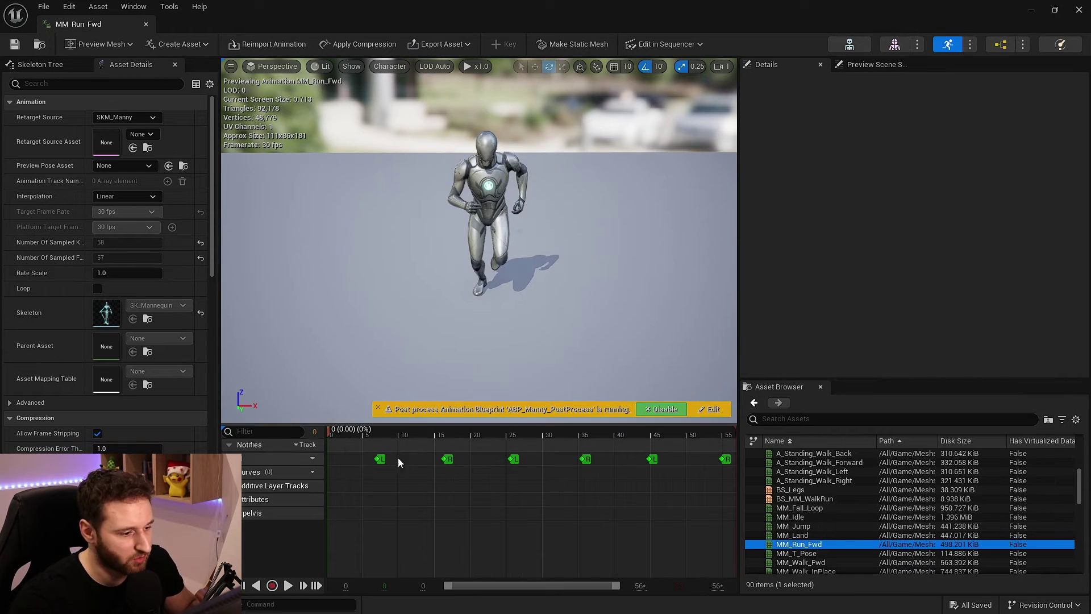
{"action": "left_click_drag", "start_coordinate": [332, 432], "coordinate": [477, 440]}
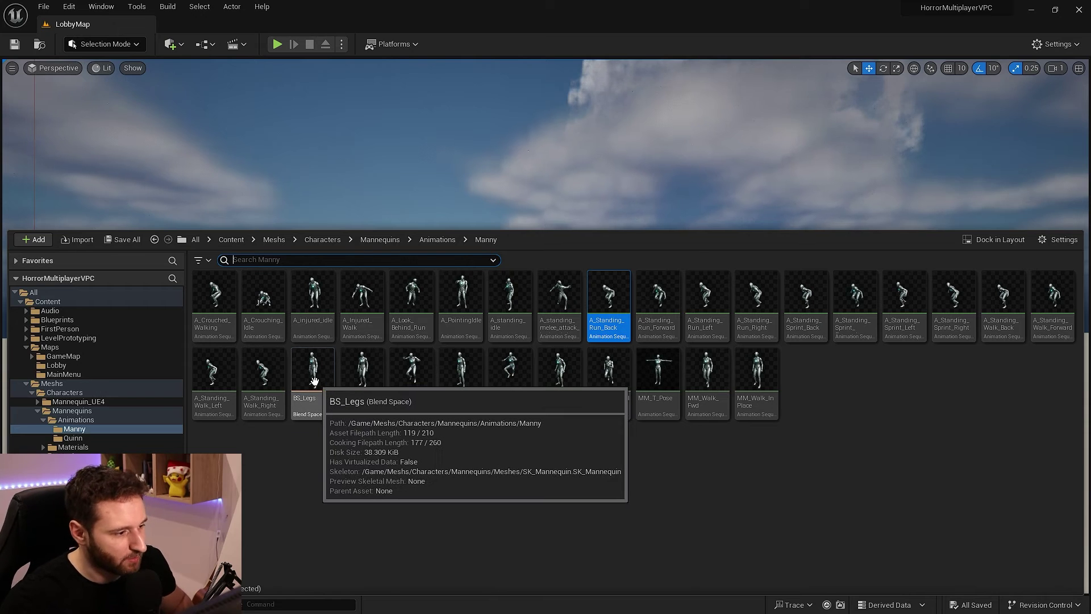
- Examine the BS_Legs blend space with an enlarged preview, compare it with BS_MM_WalkRun, and close the animation editor
{"action": "left_click", "coordinate": [314, 376]}
{"action": "double_click", "coordinate": [315, 380]}
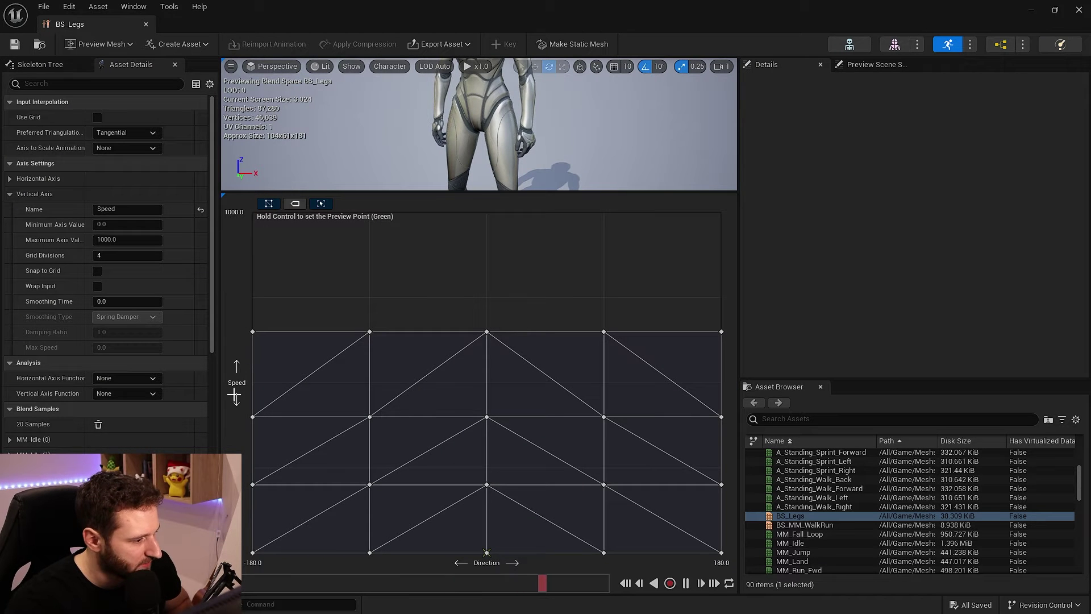
{"action": "left_click_drag", "start_coordinate": [504, 192], "coordinate": [504, 249]}
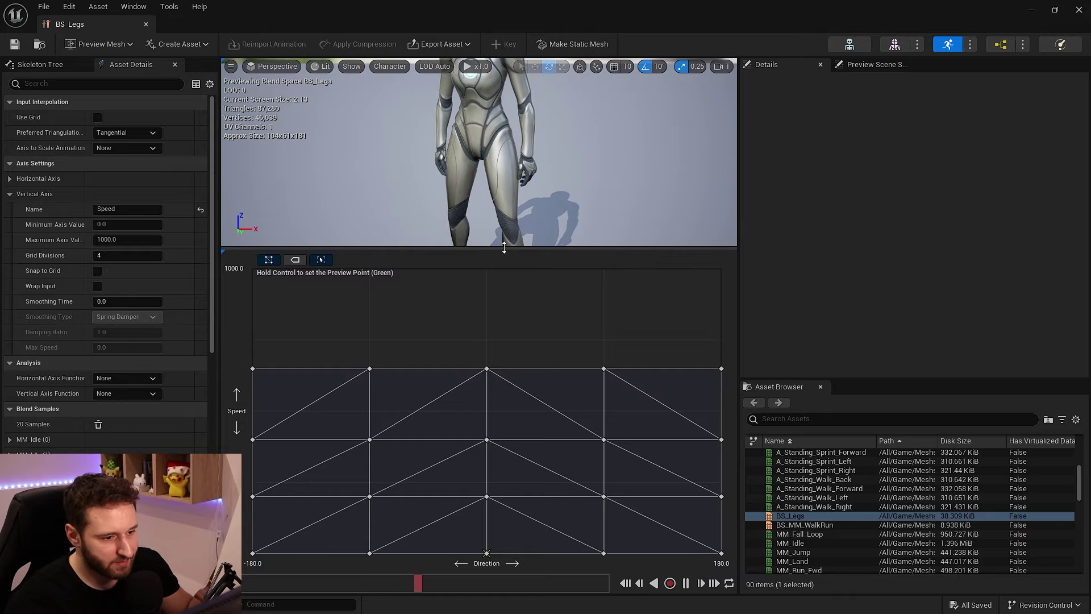
{"action": "left_click_drag", "start_coordinate": [504, 247], "coordinate": [504, 357]}
{"action": "double_click", "coordinate": [804, 525]}
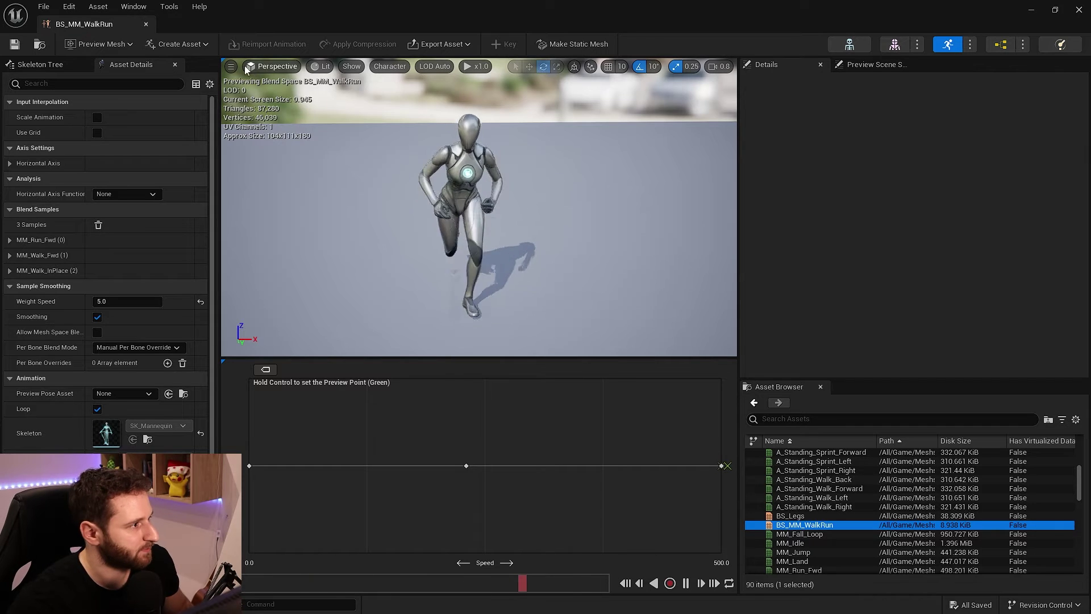
{"action": "left_click", "coordinate": [146, 26]}
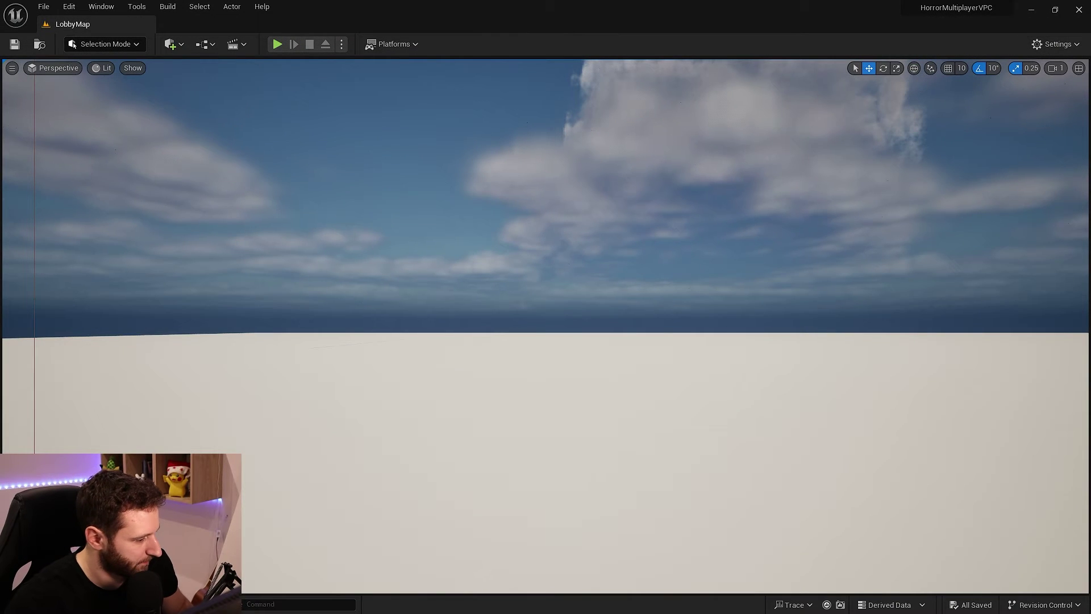
- Open the Walk / Run state inside the Locomotion state machine of the ABP_Manny animation blueprint
{"action": "key", "text": "ctrl+space"}
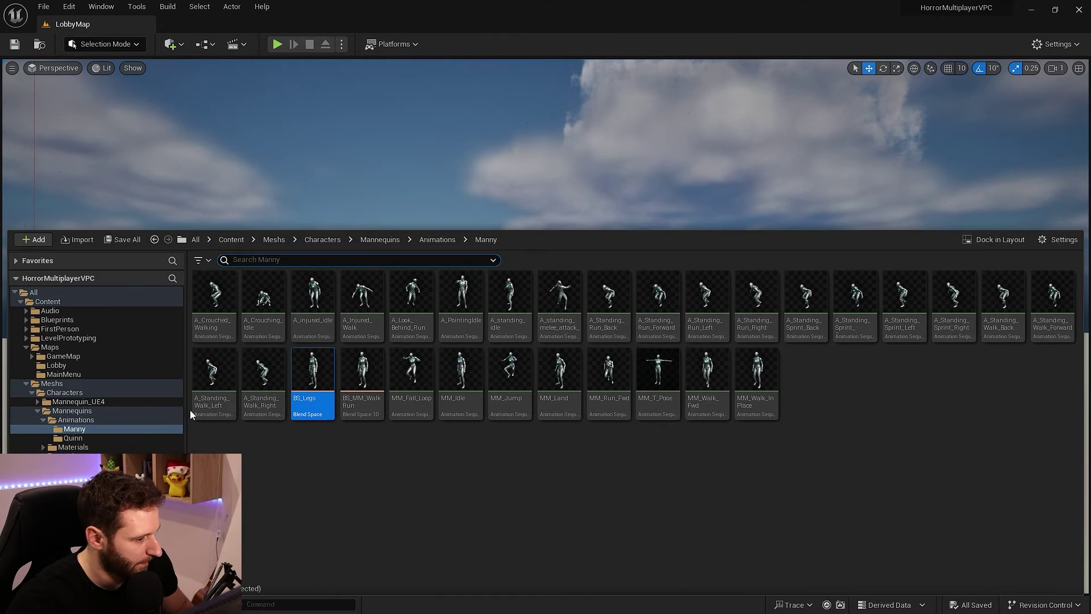
{"action": "left_click", "coordinate": [76, 419]}
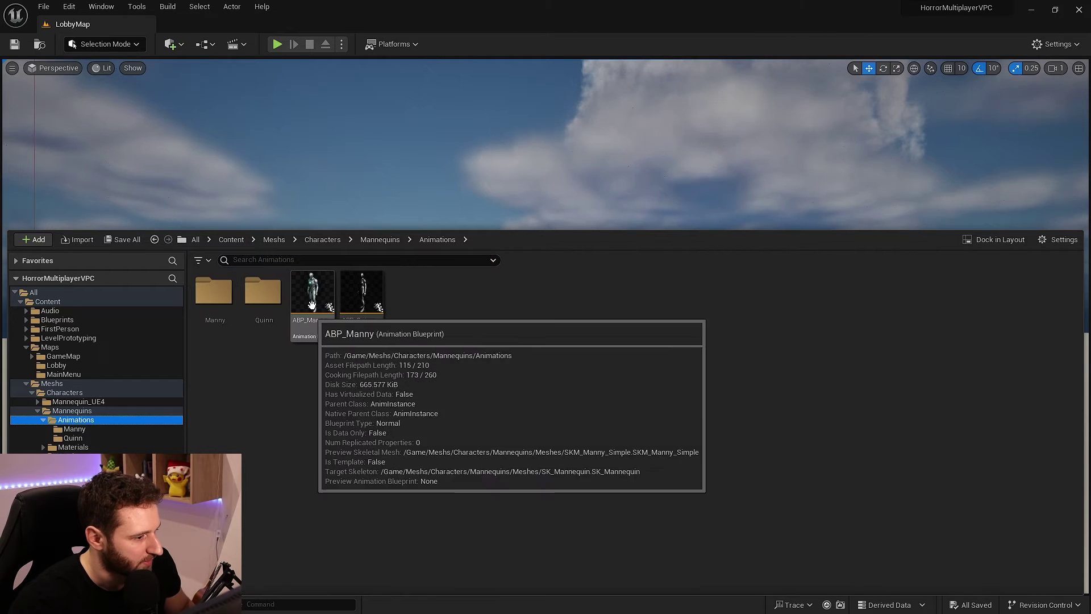
{"action": "double_click", "coordinate": [298, 331]}
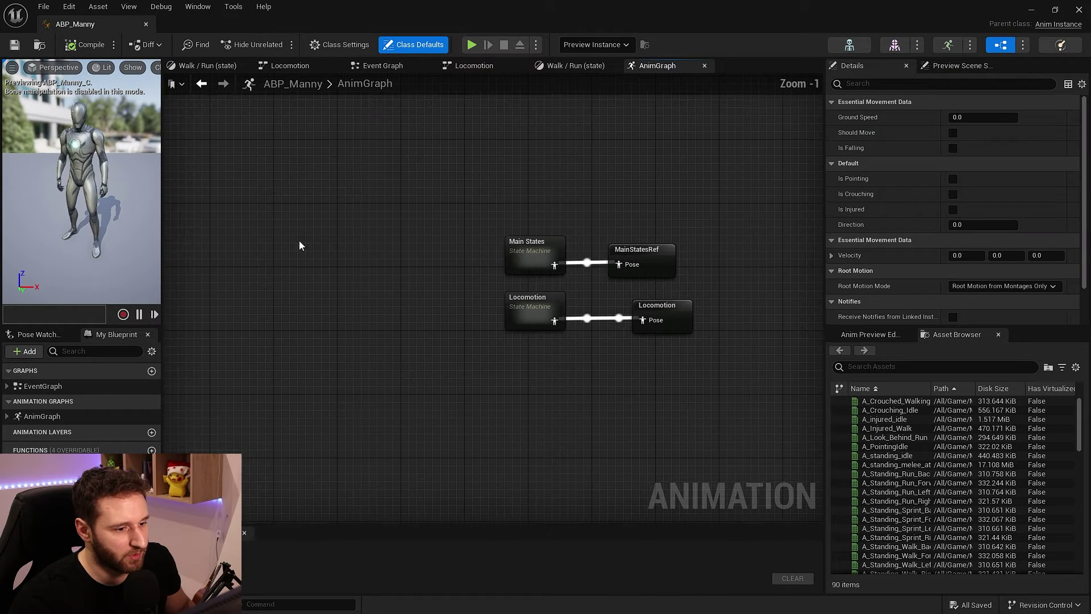
{"action": "left_click", "coordinate": [371, 268]}
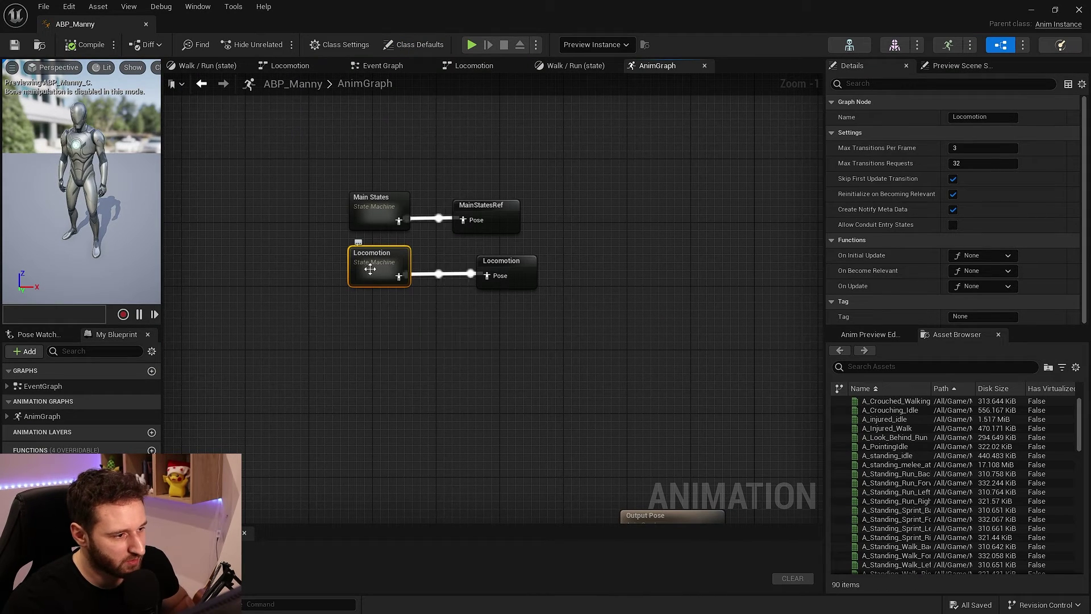
{"action": "double_click", "coordinate": [371, 271]}
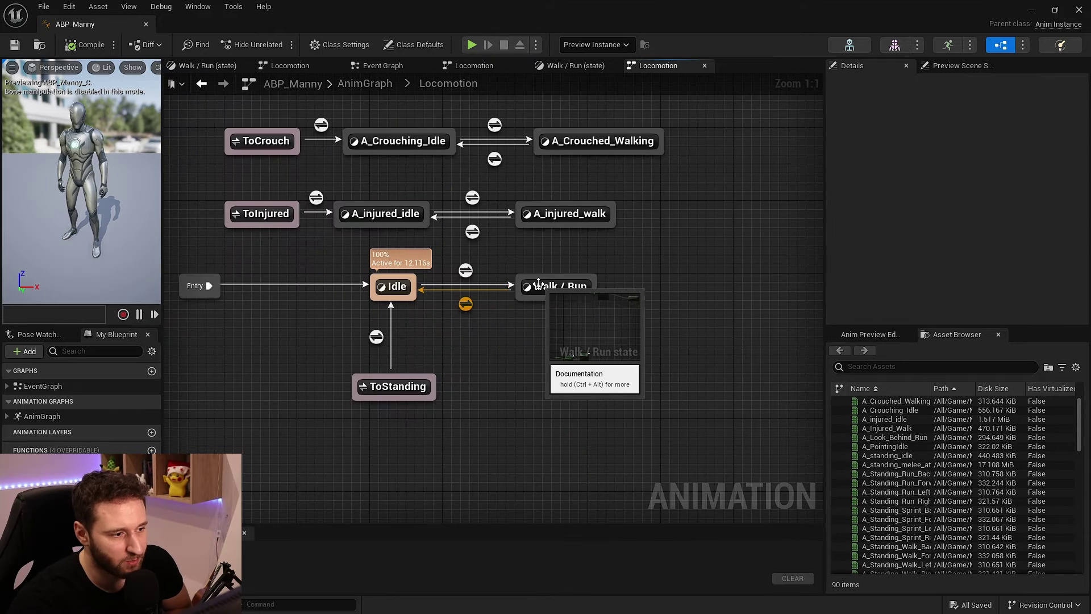
{"action": "left_click", "coordinate": [538, 284]}
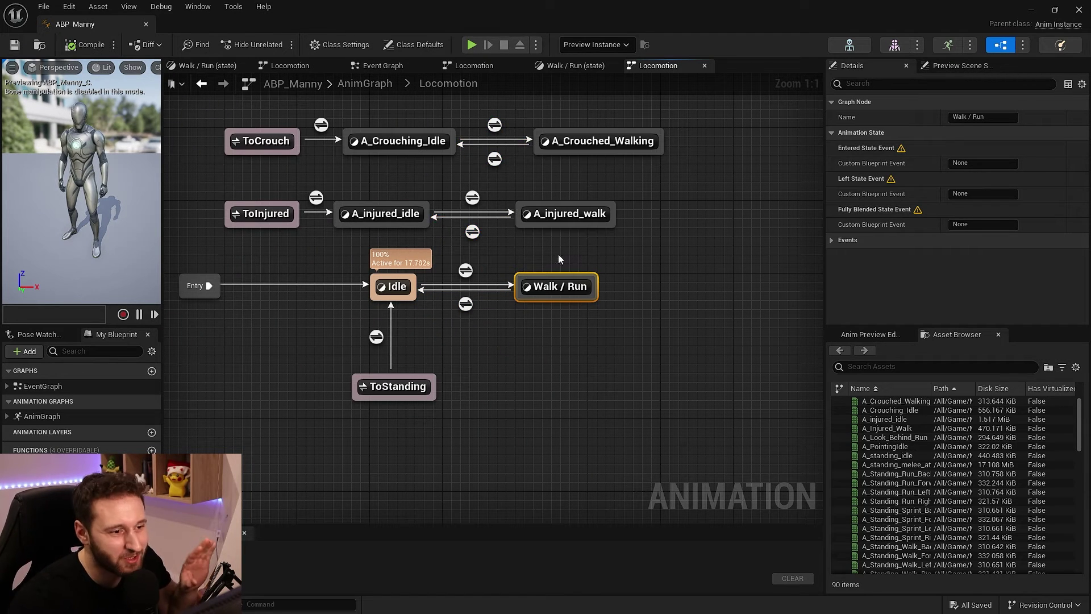
{"action": "left_click", "coordinate": [560, 287]}
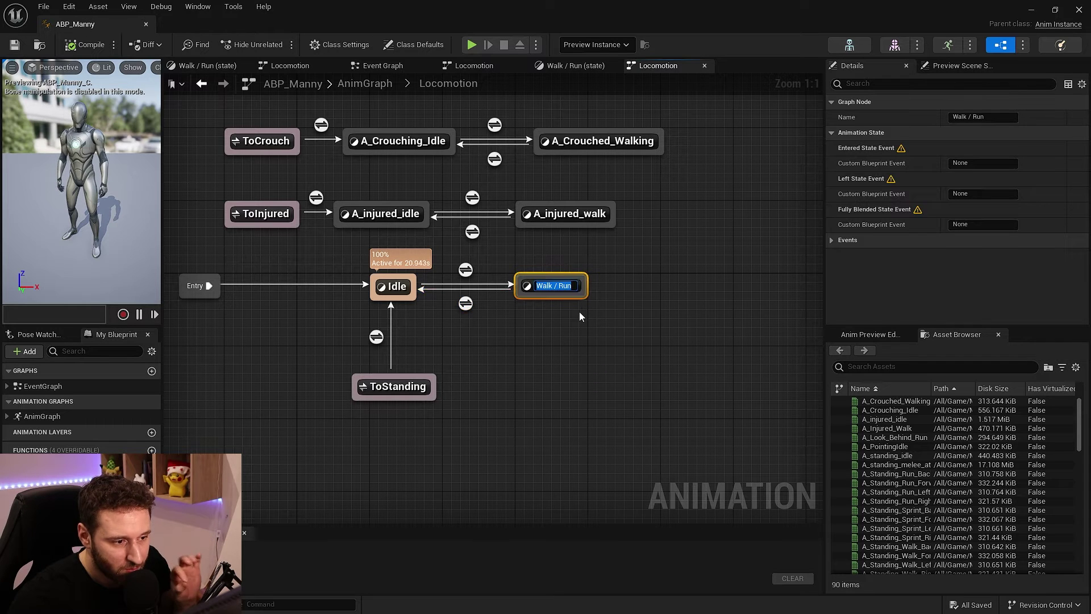
{"action": "key", "text": "Return"}
{"action": "double_click", "coordinate": [564, 292]}
- Delete the BS_MM_WalkRun blend space player and its Ground Speed node from the Walk / Run state
{"action": "left_click_drag", "start_coordinate": [399, 278], "coordinate": [464, 307]}
{"action": "left_click_drag", "start_coordinate": [275, 286], "coordinate": [311, 304]}
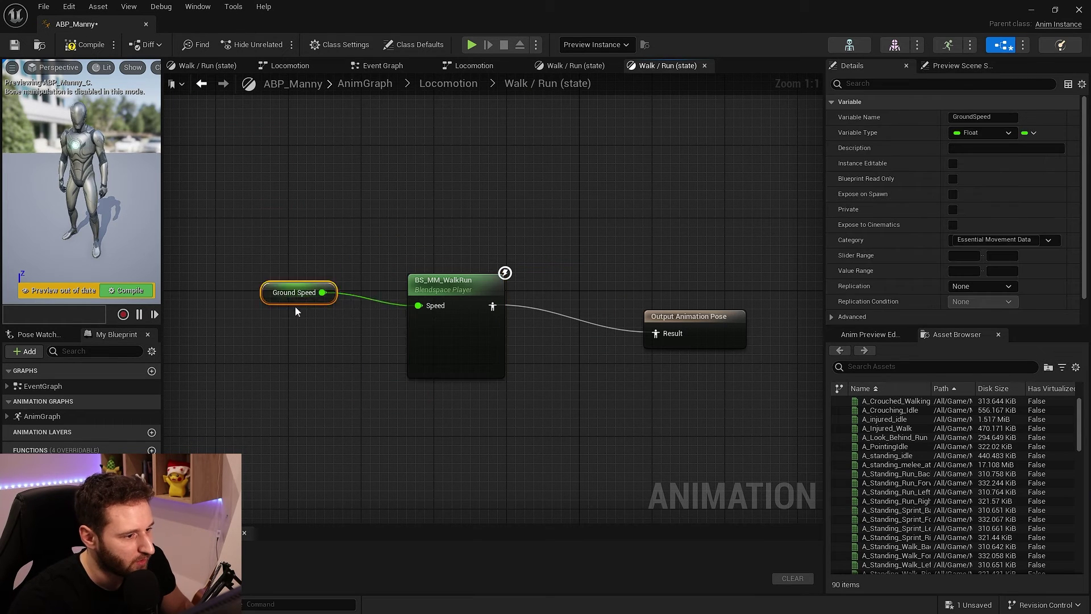
{"action": "left_click", "coordinate": [447, 281]}
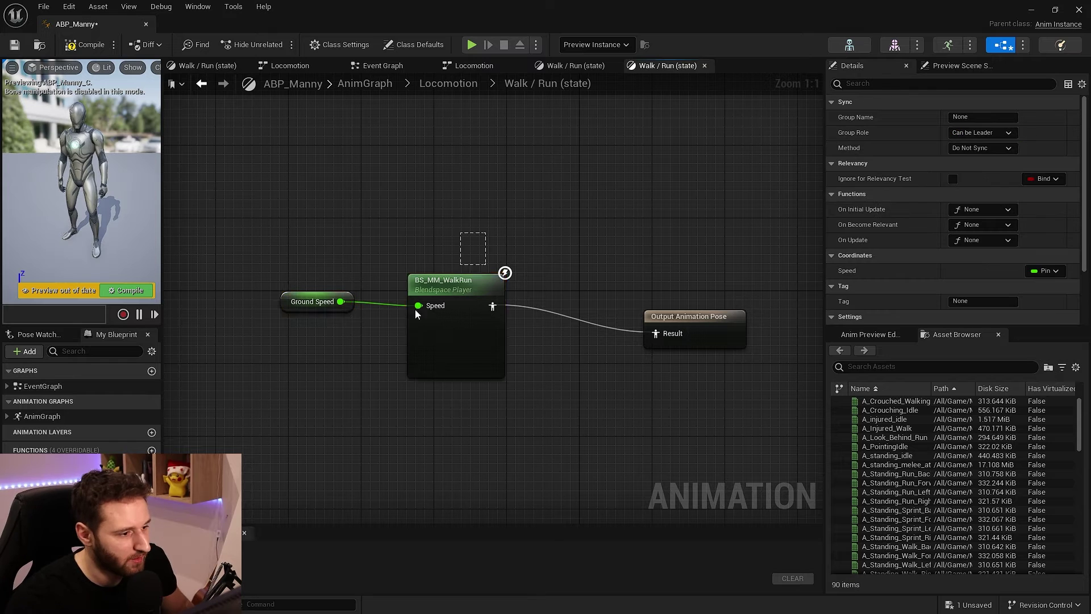
{"action": "left_click_drag", "start_coordinate": [290, 356], "coordinate": [296, 354]}
{"action": "key", "text": "Delete"}
- Add a BS_Legs blend space player to the state graph and connect its pose to Output Animation Pose
{"action": "scroll", "coordinate": [922, 480], "scroll_direction": "down", "scroll_amount": 4}
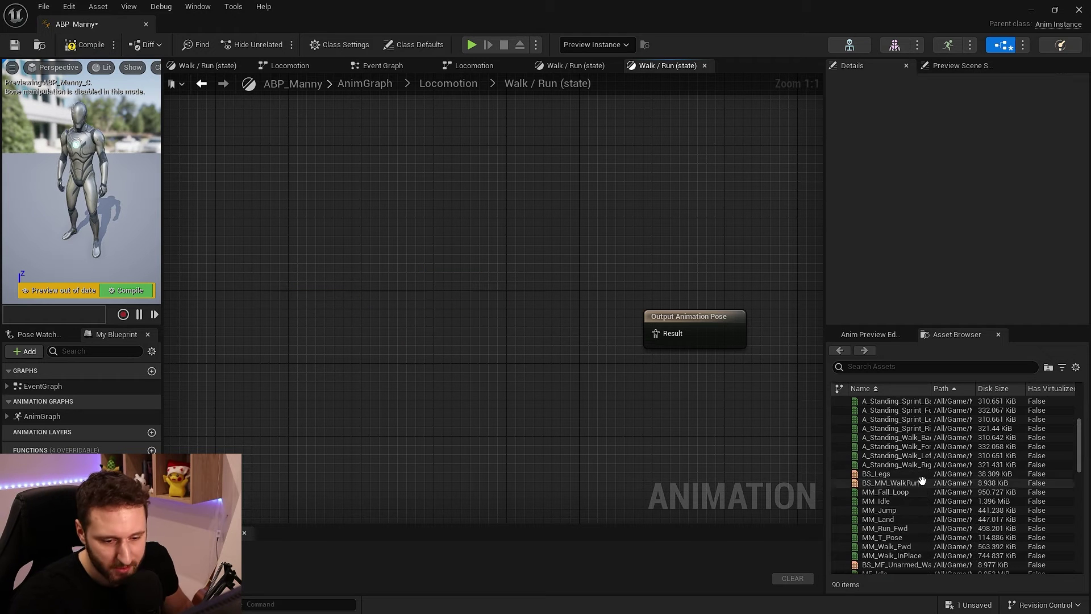
{"action": "left_click_drag", "start_coordinate": [880, 473], "coordinate": [513, 314]}
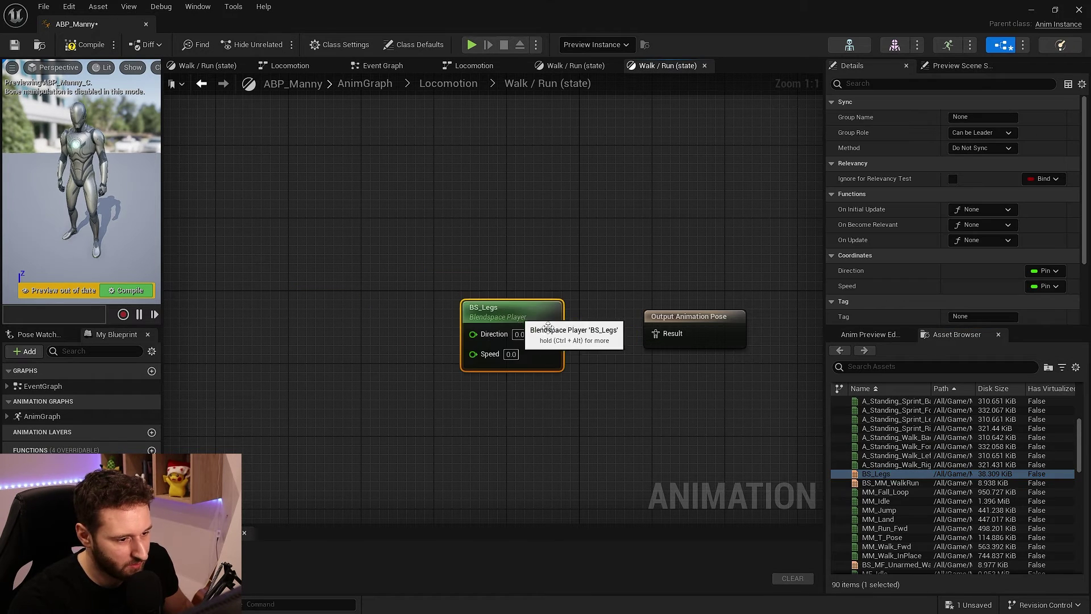
{"action": "left_click_drag", "start_coordinate": [655, 339], "coordinate": [656, 338]}
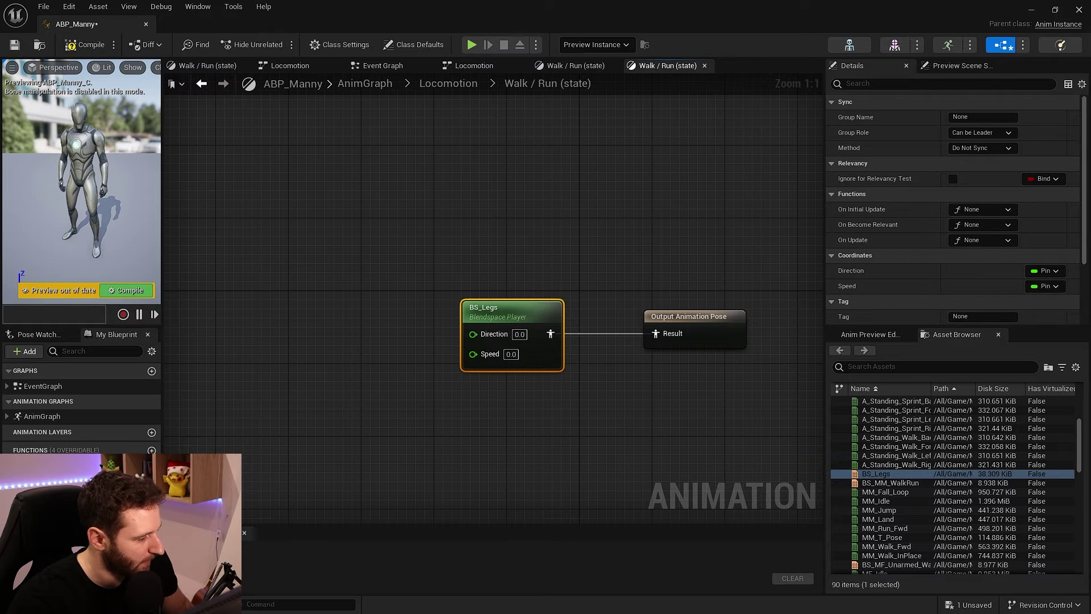
- Feed the Direction and GroundSpeed variables into the matching inputs of BS_Legs, and compile and save the blueprint
{"action": "left_click_drag", "start_coordinate": [45, 526], "coordinate": [435, 416]}
{"action": "left_click_drag", "start_coordinate": [462, 329], "coordinate": [461, 331], "text": "ctrl"}
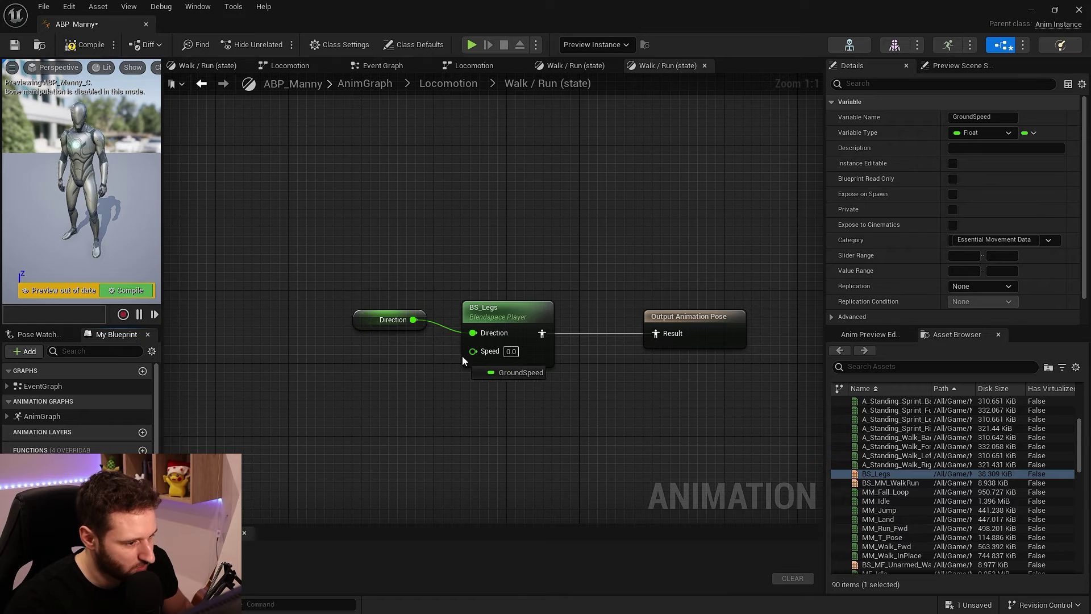
{"action": "left_click_drag", "start_coordinate": [463, 359], "coordinate": [462, 359], "text": "ctrl"}
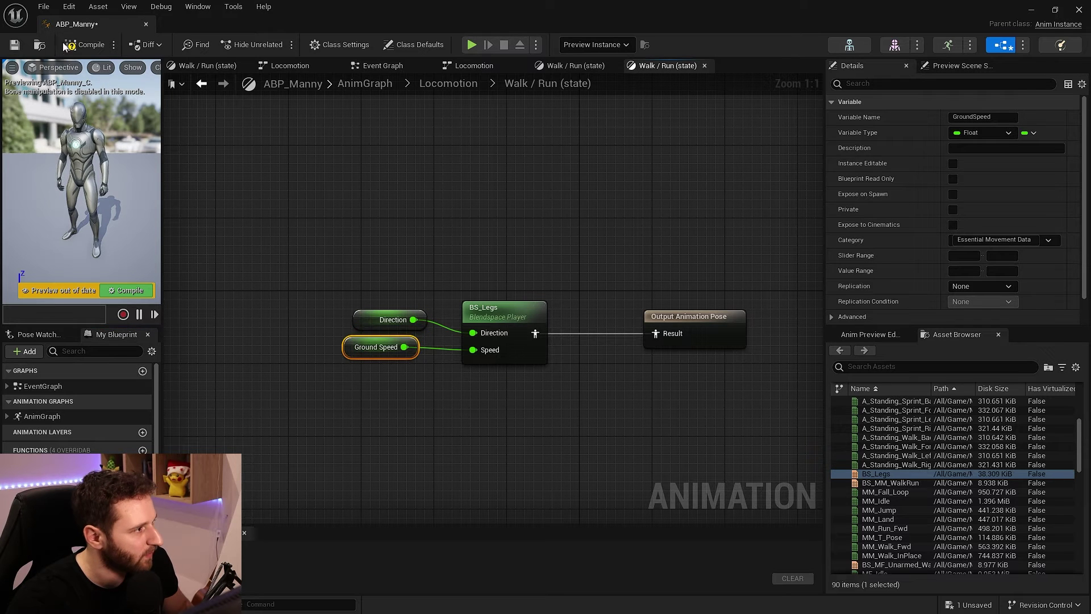
{"action": "key", "text": "ctrl+s"}
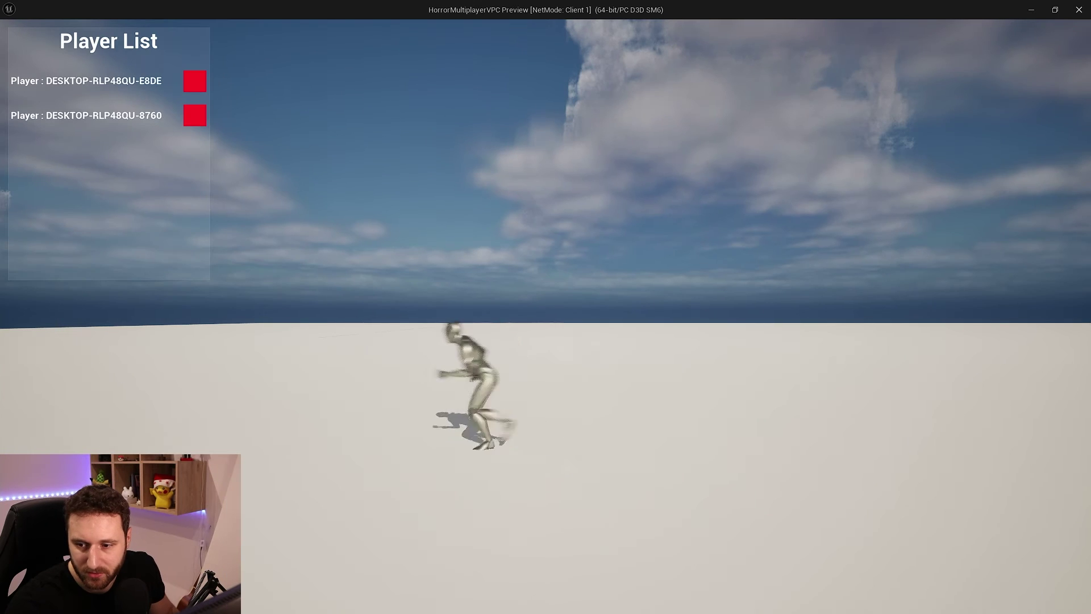
- Play-test the lobby by moving the character backward and sideways while watching it from the client preview
{"action": "key", "text": "s"}
{"action": "key", "text": "a"}
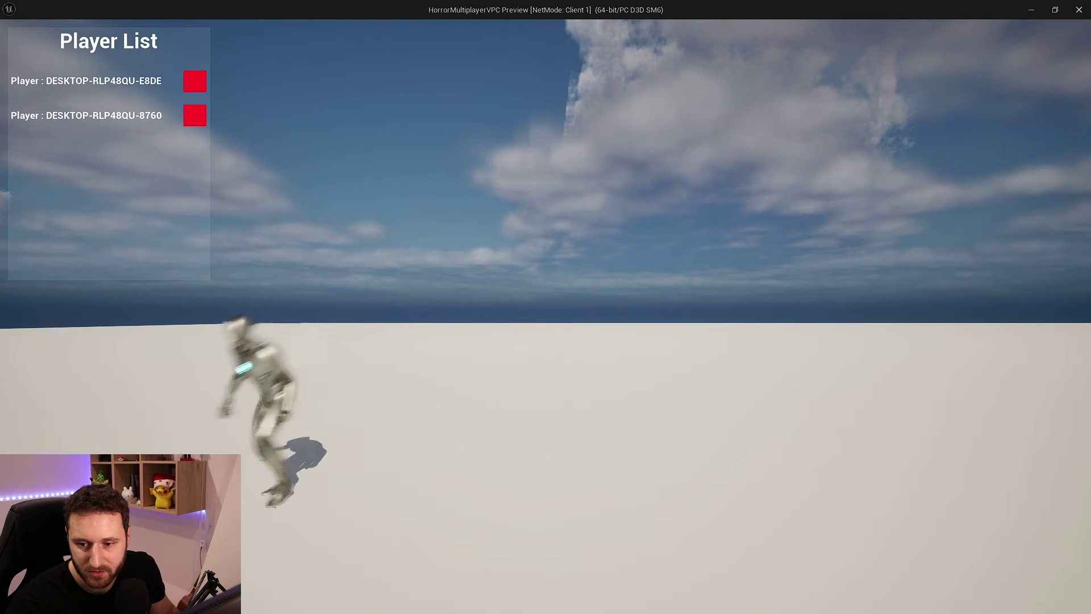
{"action": "key", "text": "d"}
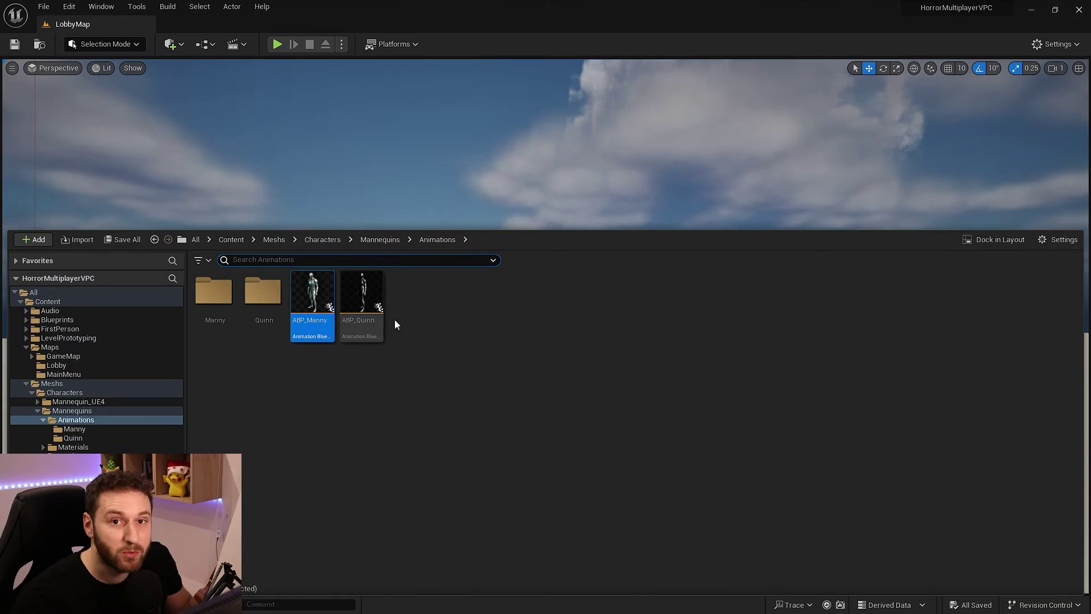
- In ABP_Manny's Walk / Run state, disconnect BS_Legs from Output Animation Pose and move it with its variable nodes lower in the graph
{"action": "double_click", "coordinate": [312, 301]}
{"action": "scroll", "coordinate": [576, 284], "scroll_direction": "down", "scroll_amount": 1}
{"action": "right_click_drag", "start_coordinate": [576, 285], "coordinate": [567, 202]}
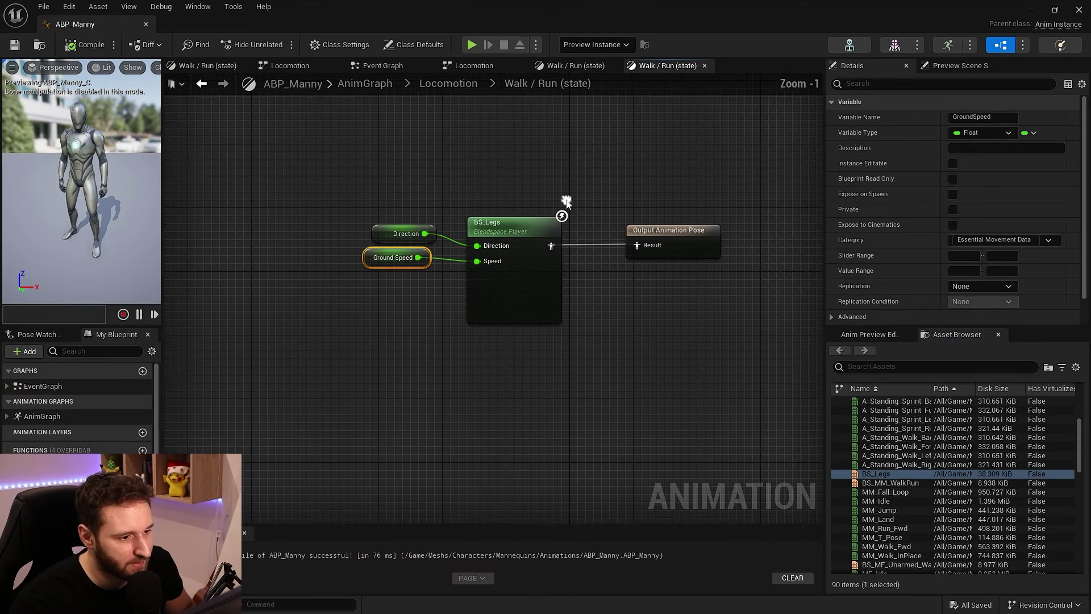
{"action": "left_click_drag", "start_coordinate": [314, 332], "coordinate": [312, 335]}
{"action": "left_click_drag", "start_coordinate": [512, 224], "coordinate": [393, 304]}
{"action": "left_click", "coordinate": [497, 310], "text": "alt"}
{"action": "right_click_drag", "start_coordinate": [467, 235], "coordinate": [475, 229]}
{"action": "left_click_drag", "start_coordinate": [476, 229], "coordinate": [258, 368]}
{"action": "left_click_drag", "start_coordinate": [380, 320], "coordinate": [365, 391]}
{"action": "right_click_drag", "start_coordinate": [372, 247], "coordinate": [398, 270]}
- Add a BS_MM_WalkRun blend space player above BS_Legs, feed its Speed from a copied Ground Speed node, and align the two
{"action": "left_click_drag", "start_coordinate": [908, 482], "coordinate": [386, 222]}
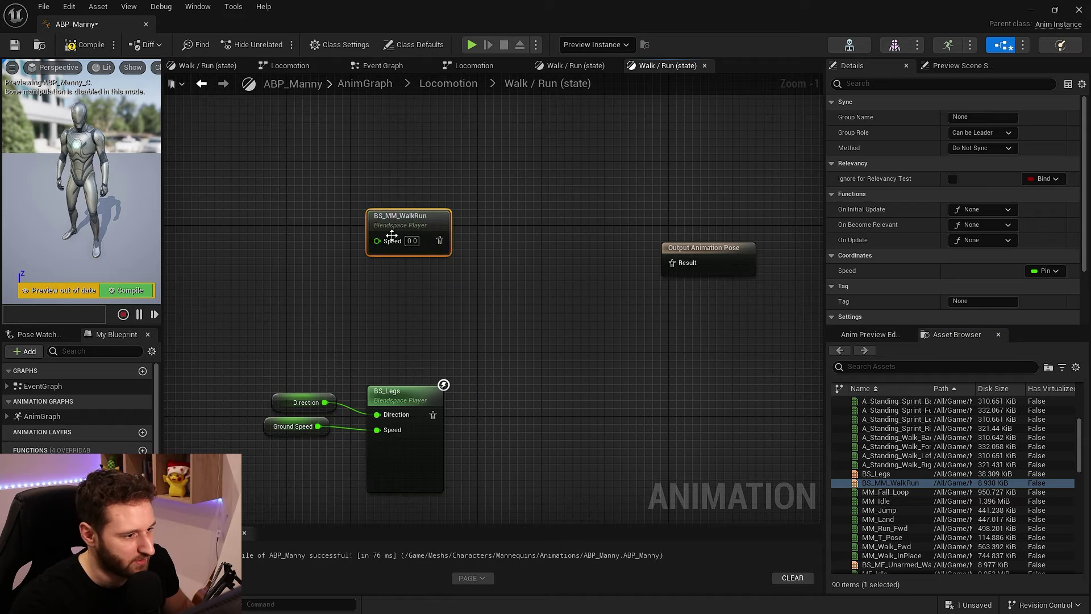
{"action": "left_click", "coordinate": [282, 433]}
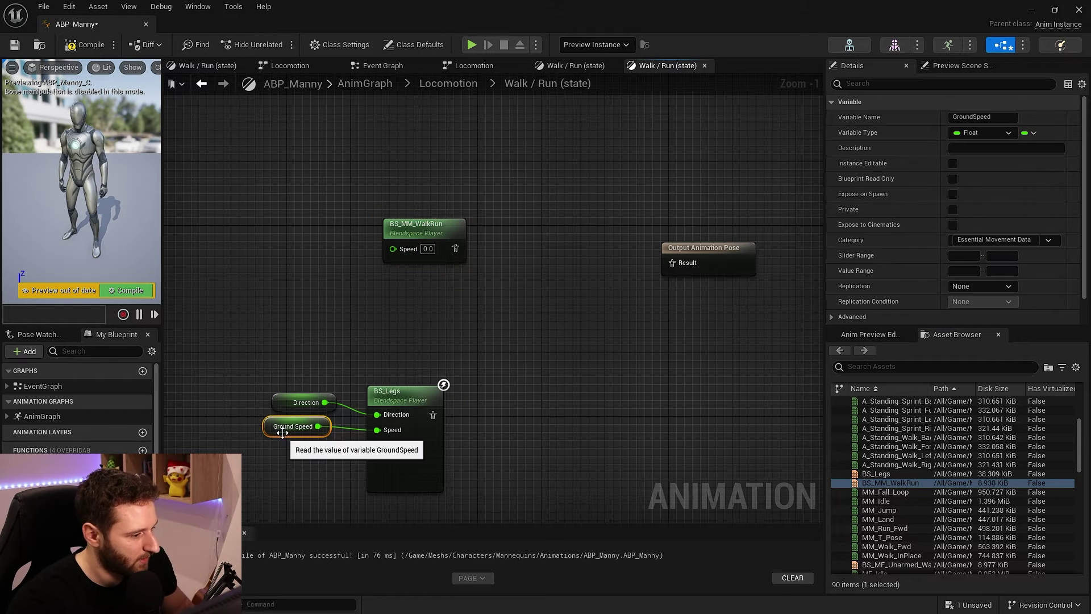
{"action": "left_click_drag", "start_coordinate": [330, 259], "coordinate": [392, 248]}
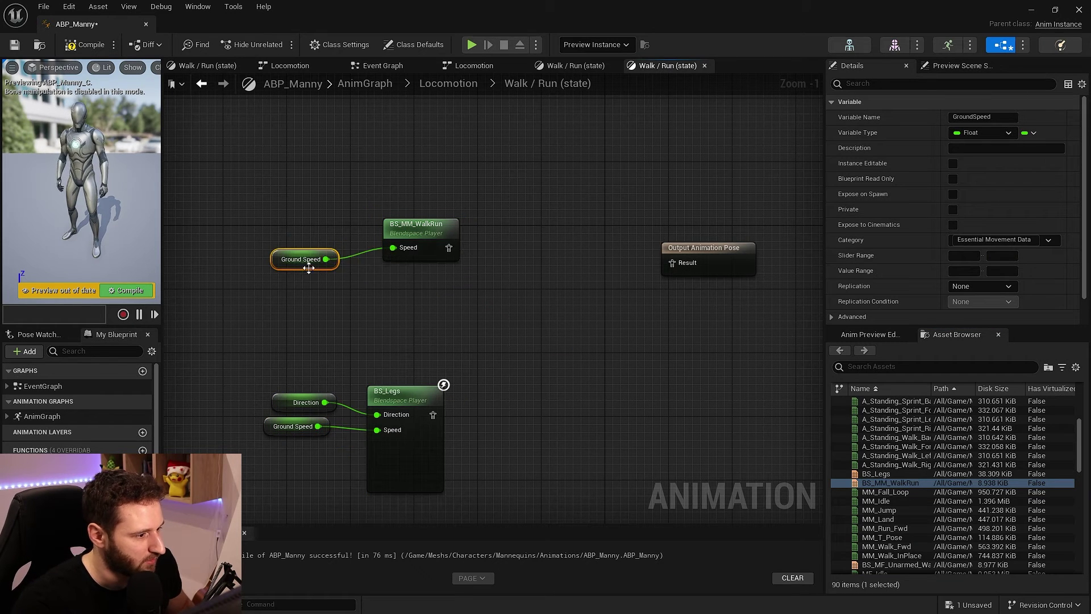
{"action": "left_click_drag", "start_coordinate": [305, 263], "coordinate": [323, 256]}
{"action": "left_click_drag", "start_coordinate": [461, 193], "coordinate": [333, 256]}
{"action": "left_click_drag", "start_coordinate": [423, 229], "coordinate": [367, 213]}
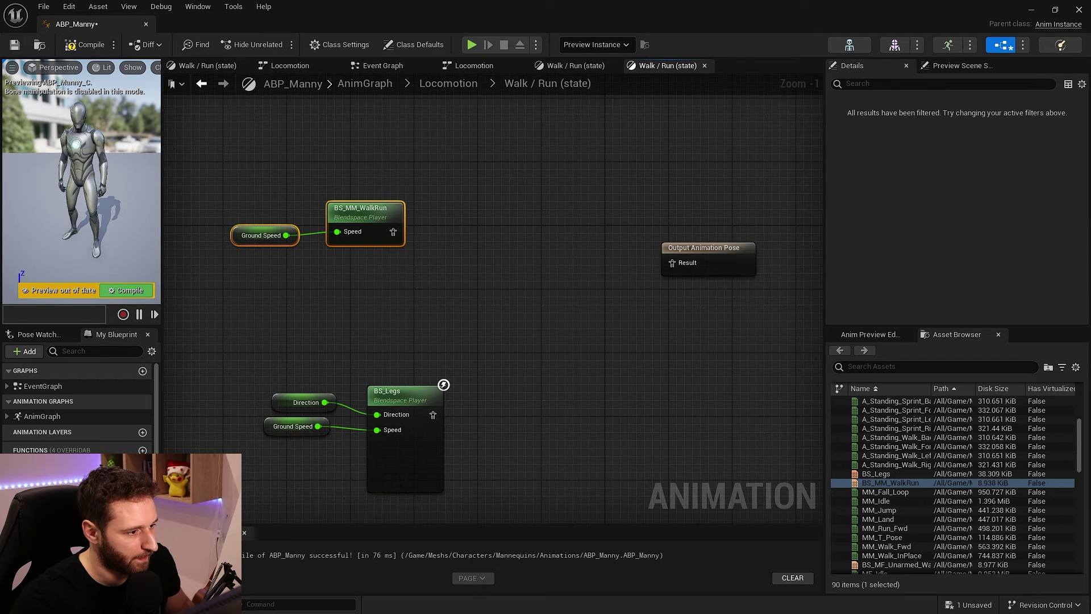
{"action": "right_click_drag", "start_coordinate": [462, 282], "coordinate": [478, 291]}
{"action": "left_click_drag", "start_coordinate": [224, 282], "coordinate": [221, 286]}
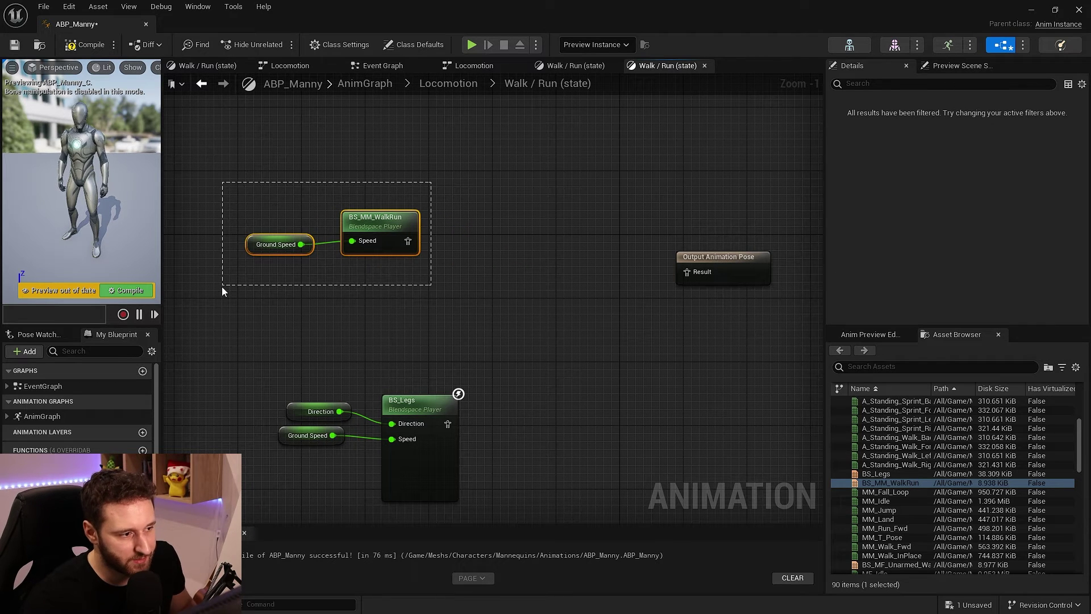
{"action": "left_click_drag", "start_coordinate": [443, 201], "coordinate": [216, 289]}
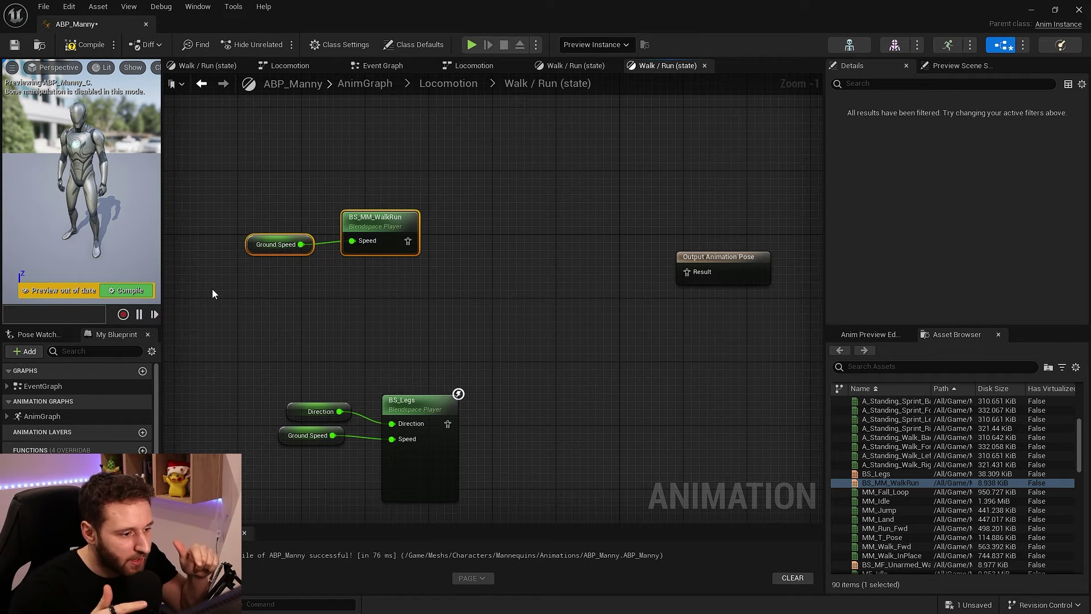
{"action": "left_click_drag", "start_coordinate": [494, 347], "coordinate": [246, 473]}
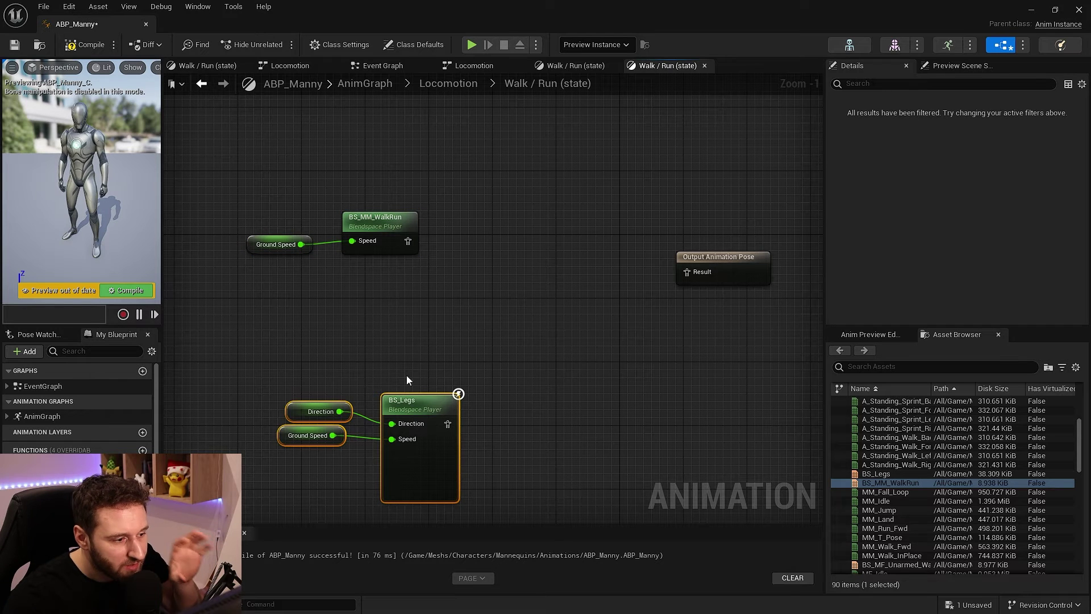
- Add a Layered blend per bone node to the state graph between the blend space players and Output Animation Pose
{"action": "right_click", "coordinate": [448, 283]}
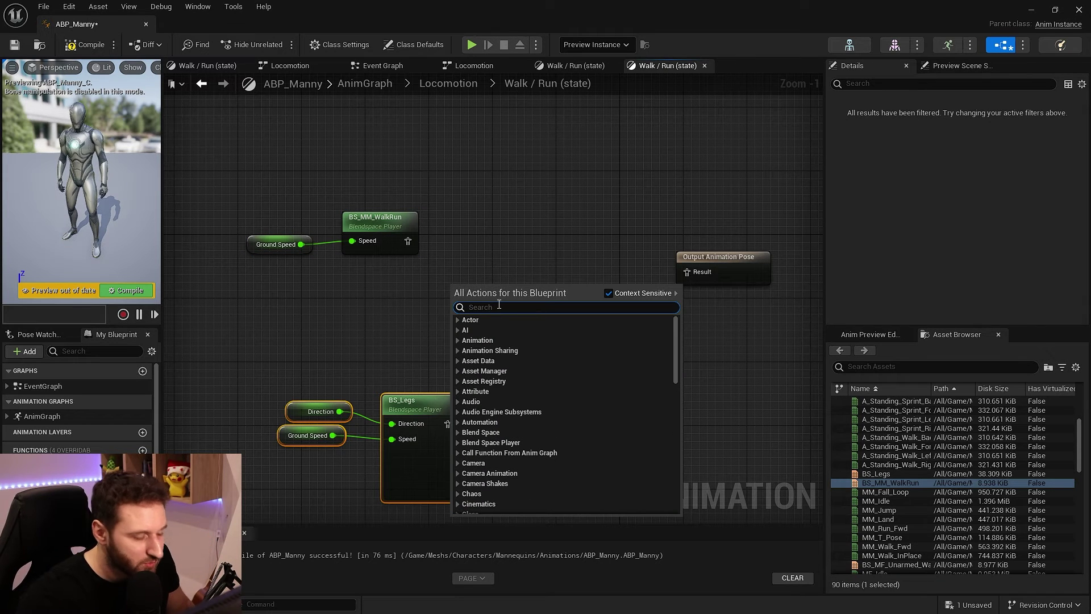
{"action": "type", "text": "lqyer"}
{"action": "key", "text": "BackSpace"}
{"action": "key", "text": "BackSpace"}
{"action": "key", "text": "BackSpace"}
{"action": "key", "text": "BackSpace"}
{"action": "type", "text": "ayre"}
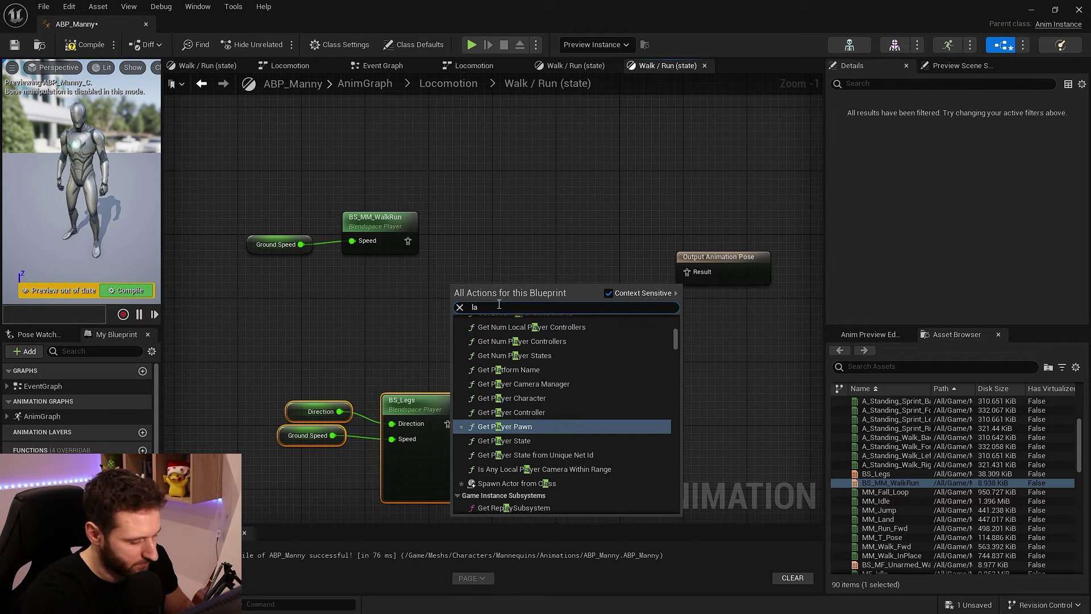
{"action": "key", "text": "BackSpace"}
{"action": "key", "text": "BackSpace"}
{"action": "type", "text": "ered"}
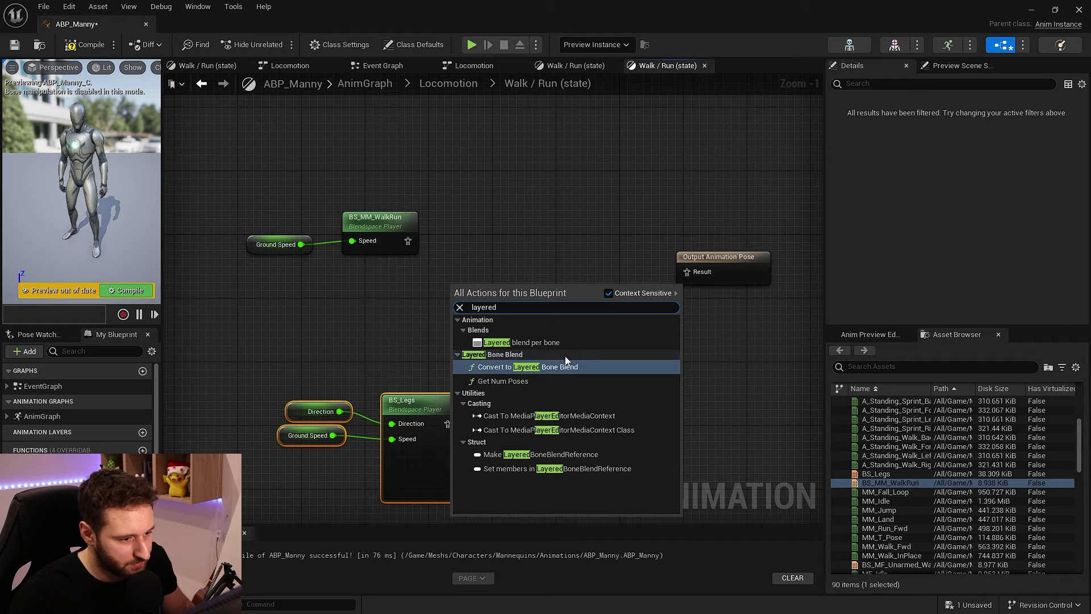
{"action": "left_click", "coordinate": [540, 342]}
{"action": "left_click_drag", "start_coordinate": [505, 300], "coordinate": [536, 236]}
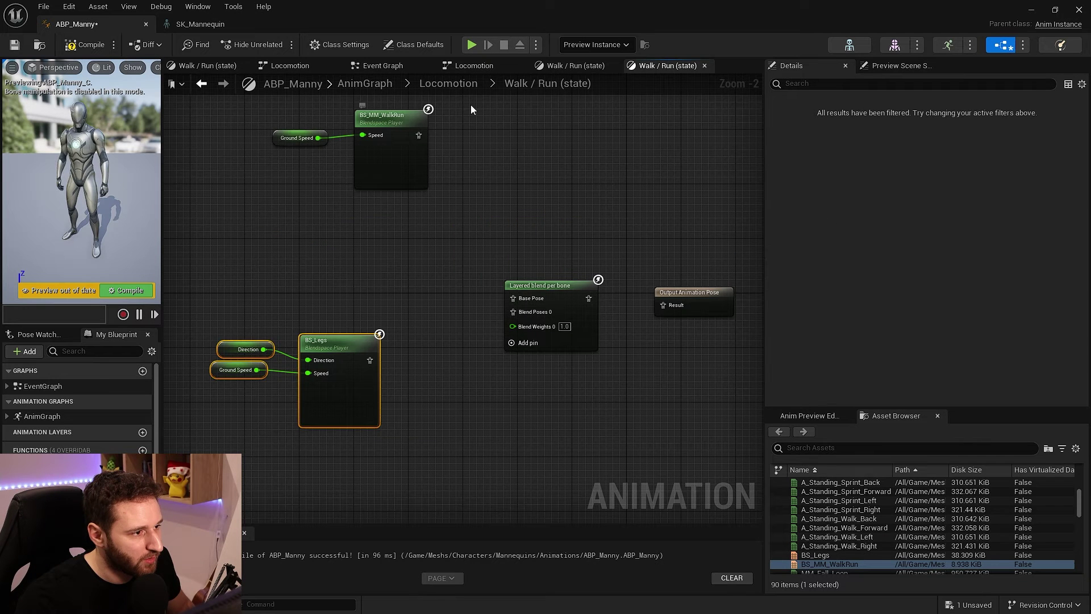
- Connect BS_MM_WalkRun to Base Pose and BS_Legs to Blend Poses 0 of the layered blend, and move both groups closer to it
{"action": "left_click_drag", "start_coordinate": [447, 104], "coordinate": [318, 152]}
{"action": "left_click_drag", "start_coordinate": [381, 125], "coordinate": [368, 206]}
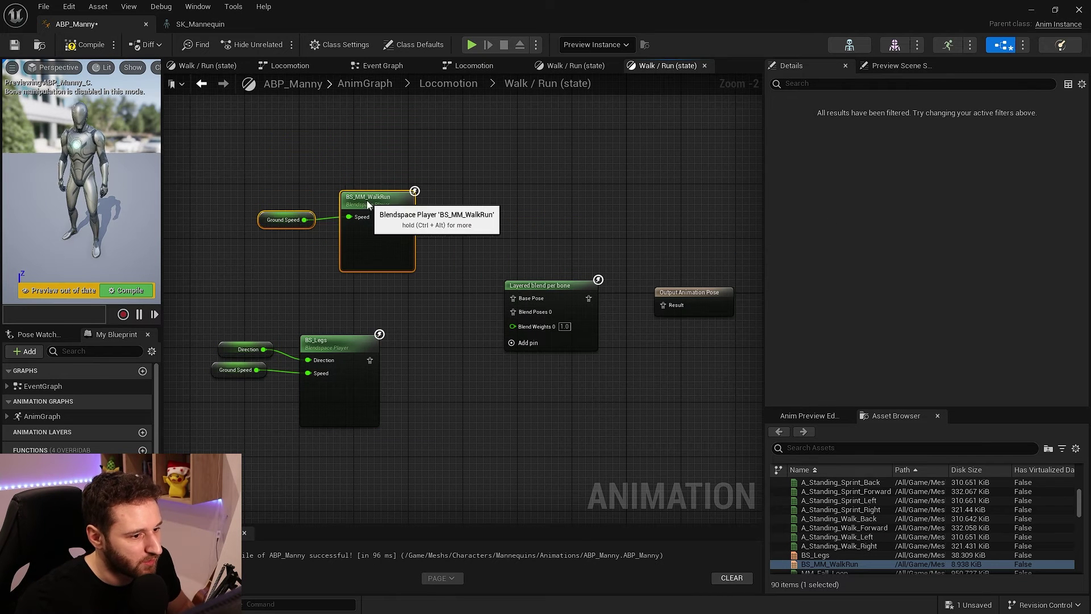
{"action": "left_click", "coordinate": [443, 316]}
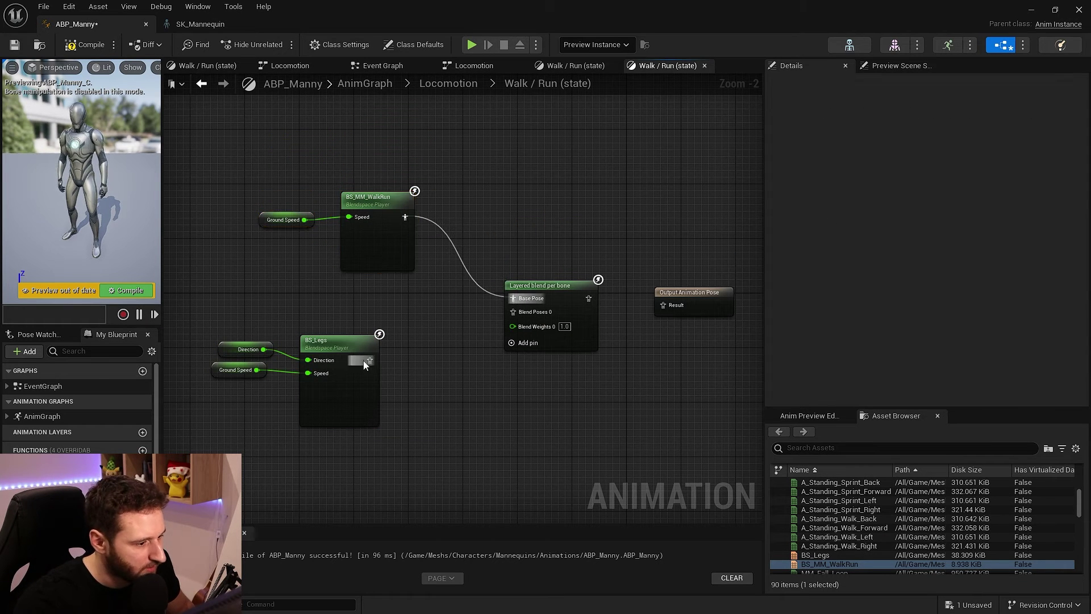
{"action": "left_click_drag", "start_coordinate": [201, 396], "coordinate": [200, 396]}
{"action": "left_click_drag", "start_coordinate": [364, 341], "coordinate": [432, 320]}
- Add two branch filters to the Layered blend per bone node with the bone names thigh_l and thigh_r
{"action": "left_click", "coordinate": [540, 284]}
{"action": "right_click_drag", "start_coordinate": [553, 404], "coordinate": [525, 397]}
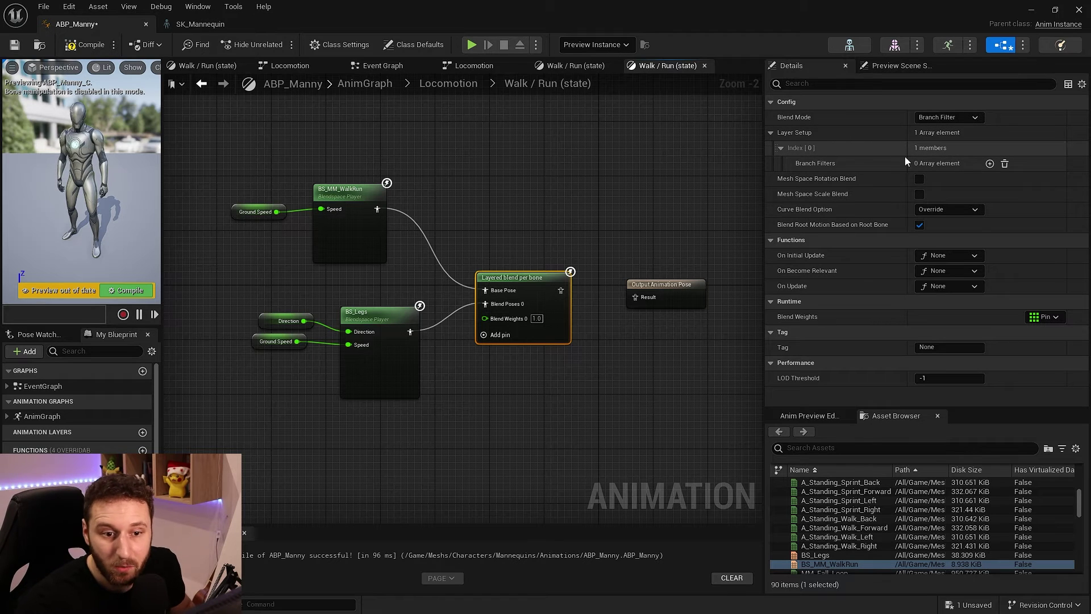
{"action": "left_click", "coordinate": [989, 163]}
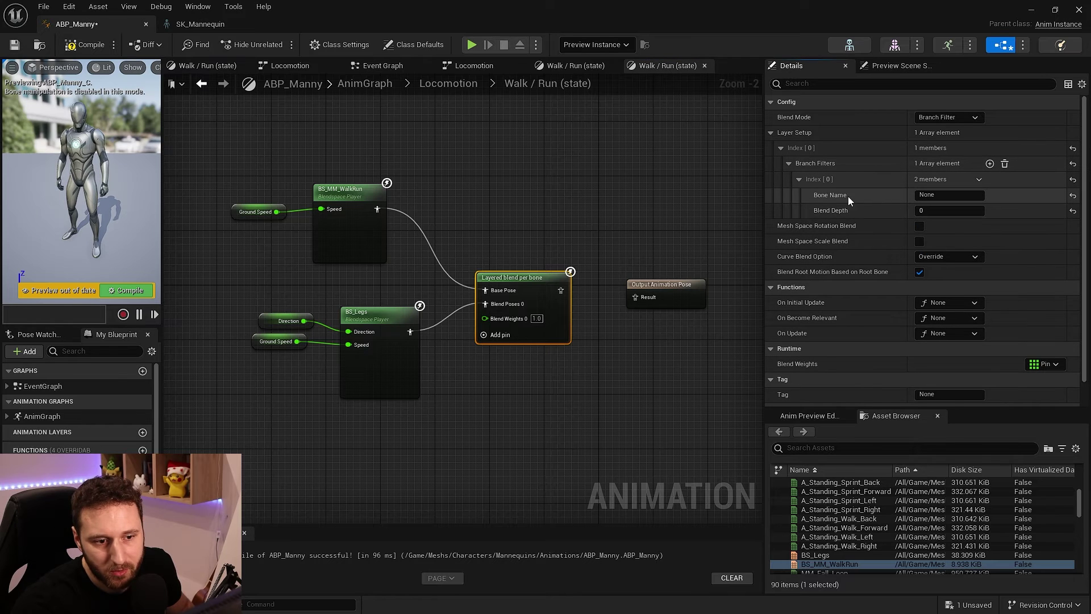
{"action": "left_click", "coordinate": [990, 164]}
{"action": "left_click", "coordinate": [800, 227]}
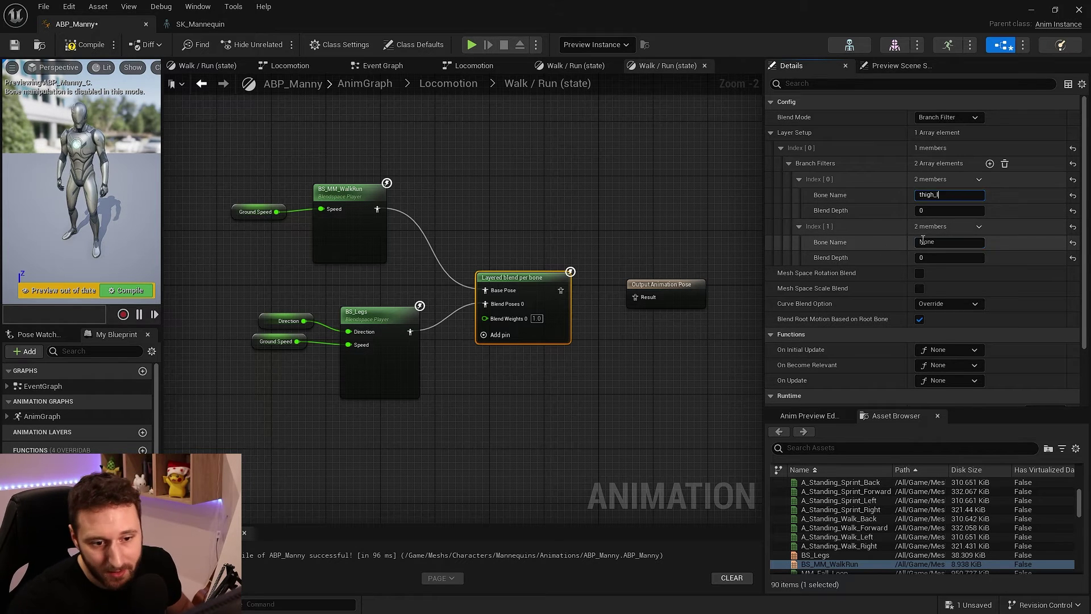
{"action": "type", "text": "thigh"}
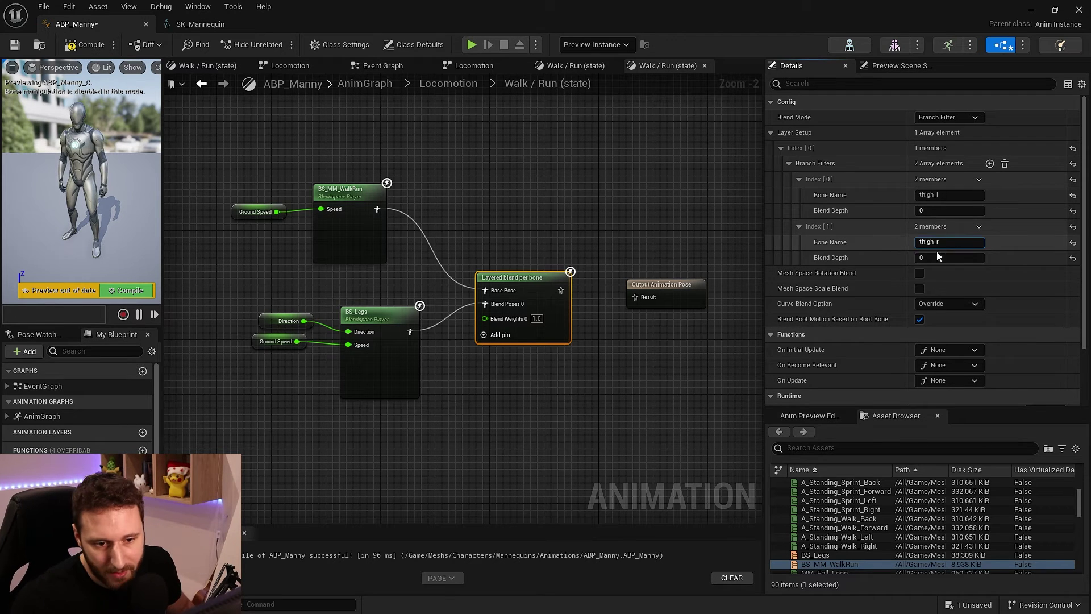
{"action": "type", "text": "_r"}
- Examine the pelvis, spine_01, thigh_l and thigh_r bones in the SK_Mannequin skeleton to see where the legs branch off
{"action": "left_click", "coordinate": [197, 25]}
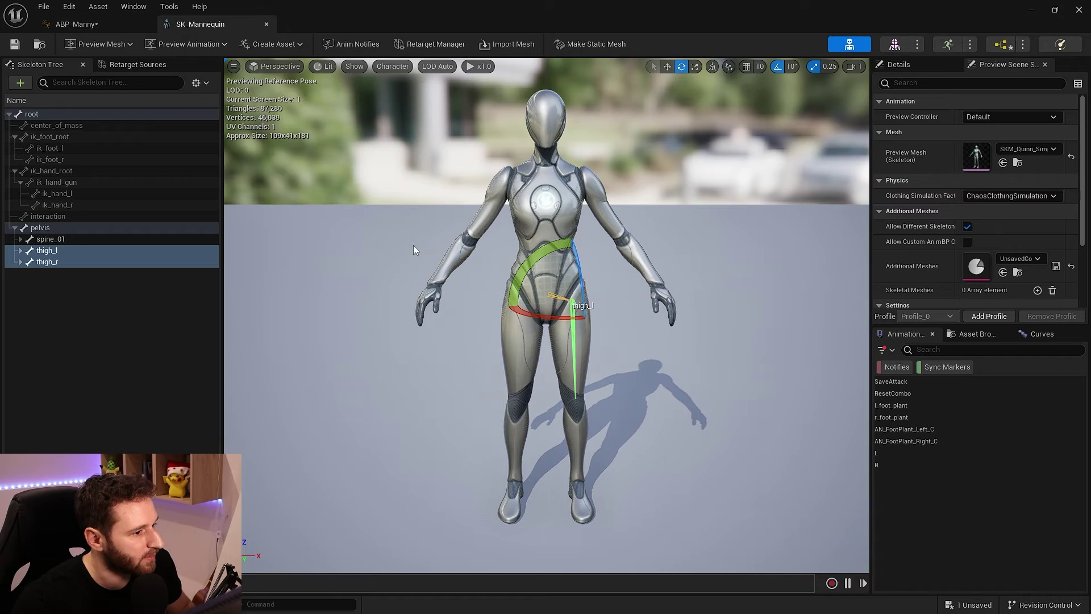
{"action": "left_click", "coordinate": [38, 227]}
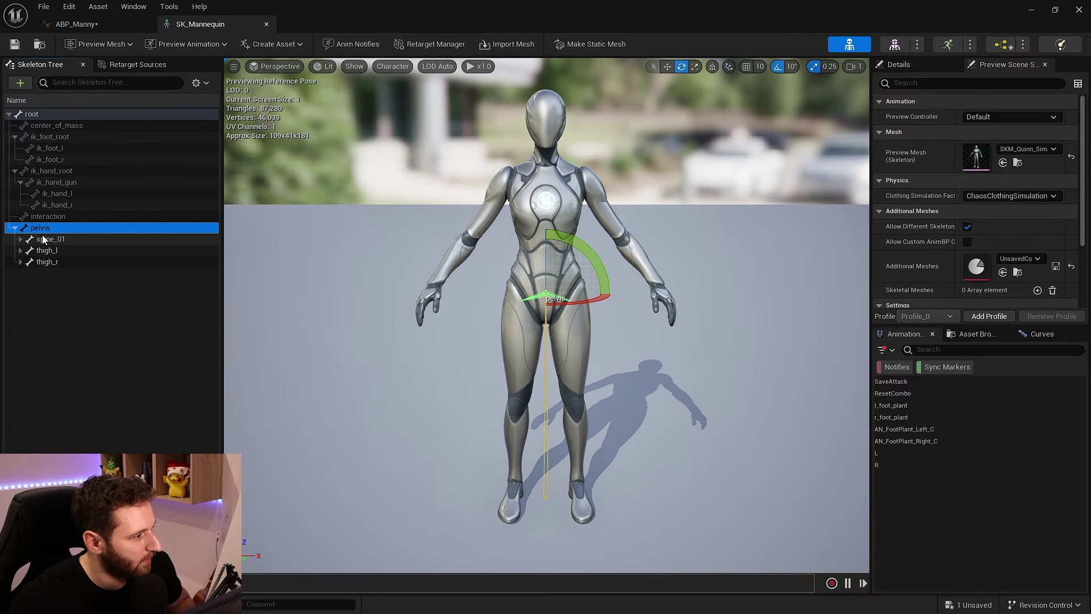
{"action": "left_click", "coordinate": [45, 240]}
{"action": "left_click_drag", "start_coordinate": [577, 309], "coordinate": [578, 309]}
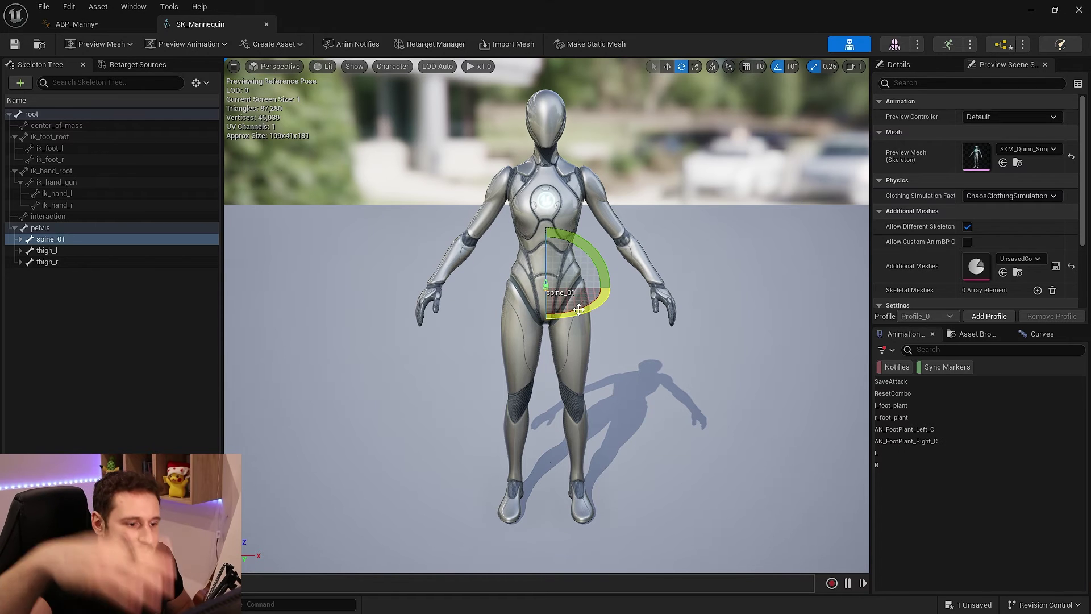
{"action": "left_click", "coordinate": [53, 249]}
{"action": "left_click", "coordinate": [50, 262], "text": "ctrl"}
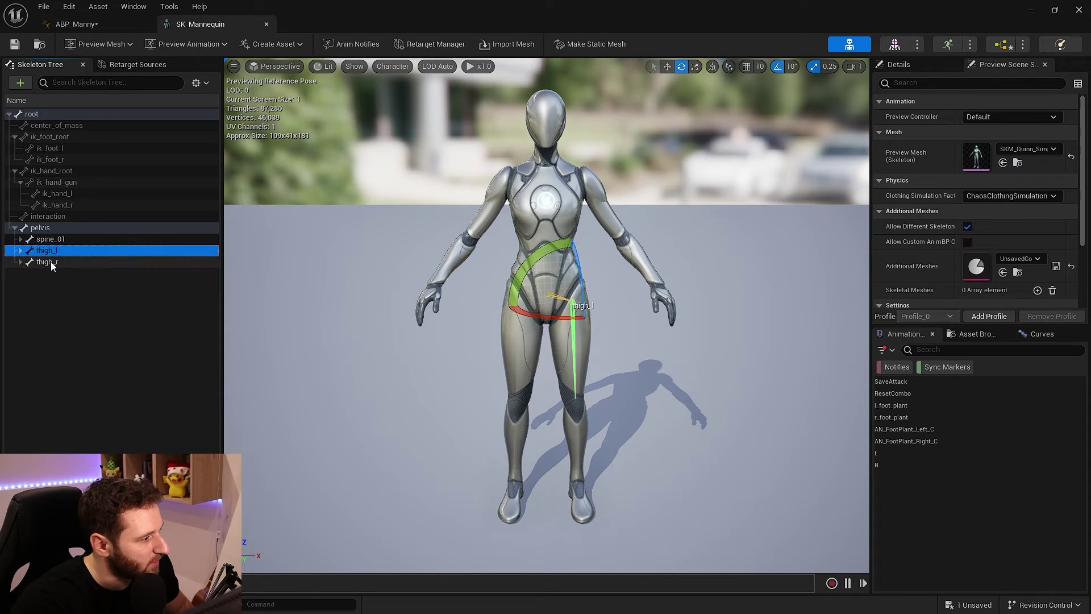
{"action": "left_click", "coordinate": [43, 254]}
{"action": "mouse_move", "coordinate": [534, 259]}
{"action": "left_mouse_down"}
{"action": "mouse_move", "coordinate": [510, 279]}
{"action": "mouse_move", "coordinate": [534, 258]}
{"action": "mouse_move", "coordinate": [563, 260]}
{"action": "mouse_move", "coordinate": [549, 248]}
{"action": "left_mouse_up"}
{"action": "left_click", "coordinate": [68, 264]}
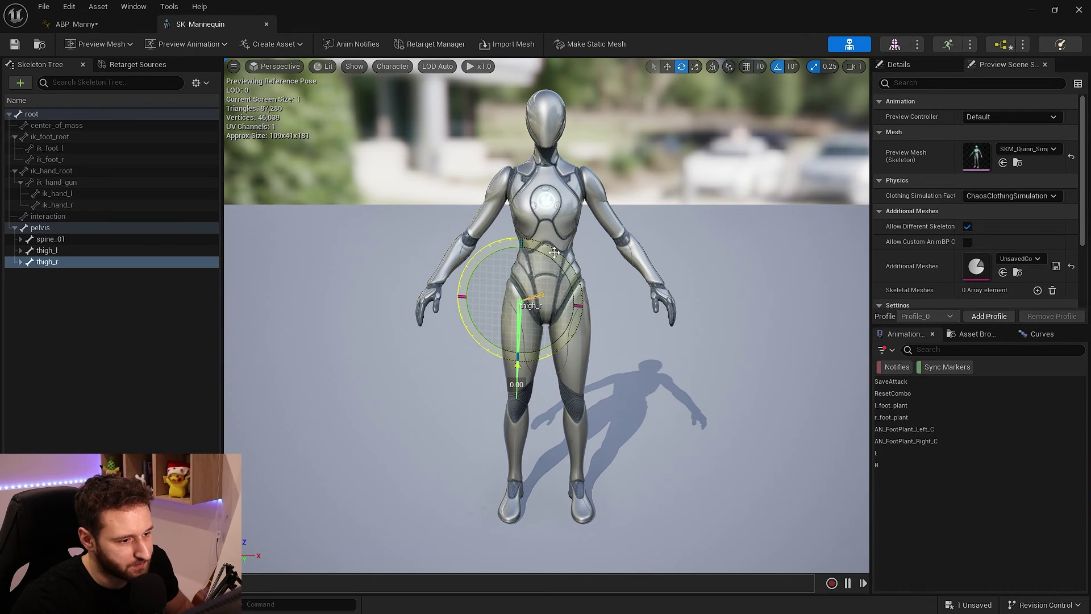
- Connect the Layered blend per bone result to Output Animation Pose in ABP_Manny, and compile and save the blueprint
{"action": "left_click", "coordinate": [108, 27]}
{"action": "left_click", "coordinate": [90, 44]}
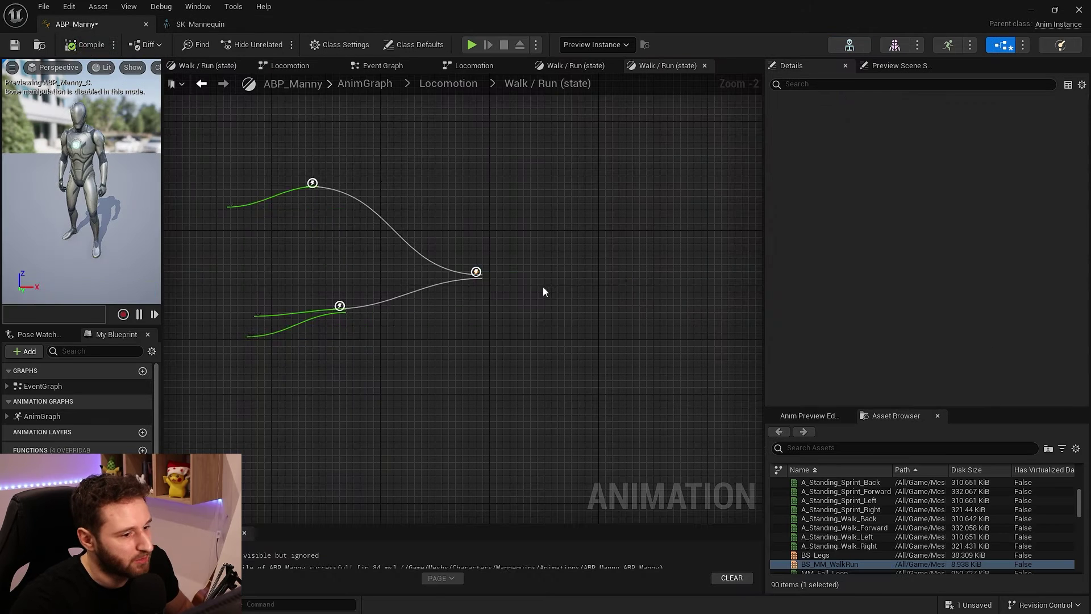
{"action": "left_click_drag", "start_coordinate": [560, 291], "coordinate": [637, 298]}
{"action": "right_click_drag", "start_coordinate": [598, 334], "coordinate": [626, 315]}
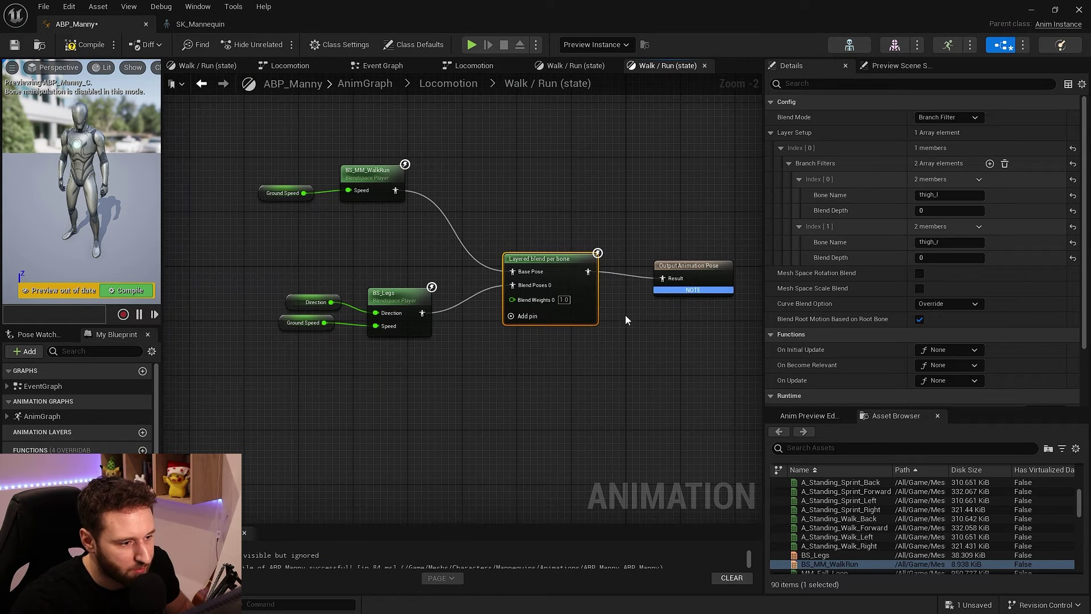
{"action": "left_click", "coordinate": [86, 45]}
{"action": "key", "text": "ctrl+s"}
- Play-test the layered blend in the lobby by moving the character backward while watching it from the client preview
{"action": "left_click_drag", "start_coordinate": [507, 136], "coordinate": [201, 253]}
{"action": "left_click_drag", "start_coordinate": [437, 261], "coordinate": [274, 366]}
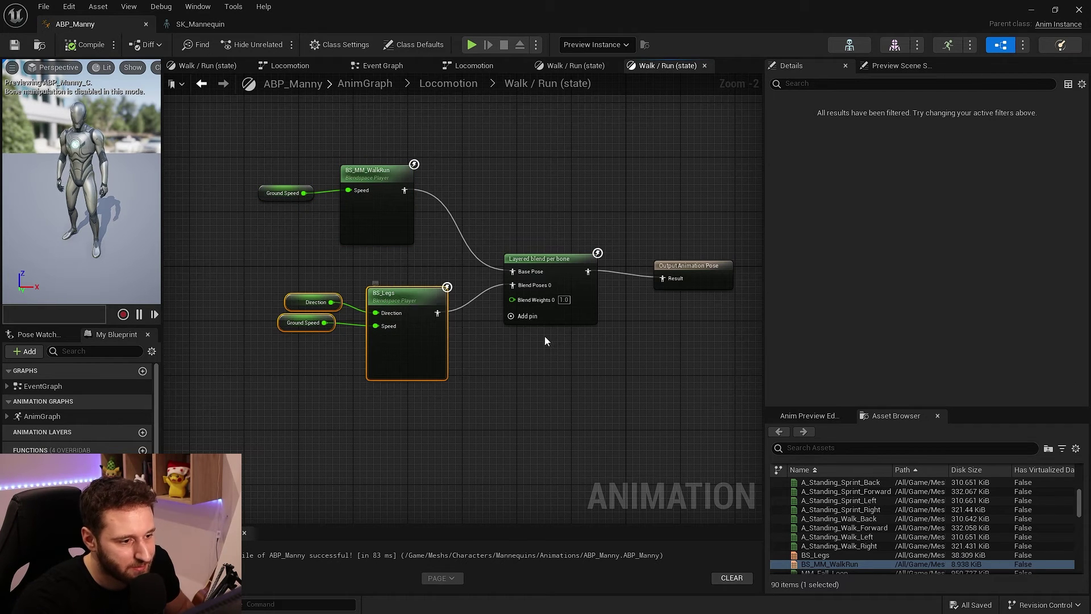
{"action": "left_click", "coordinate": [575, 318]}
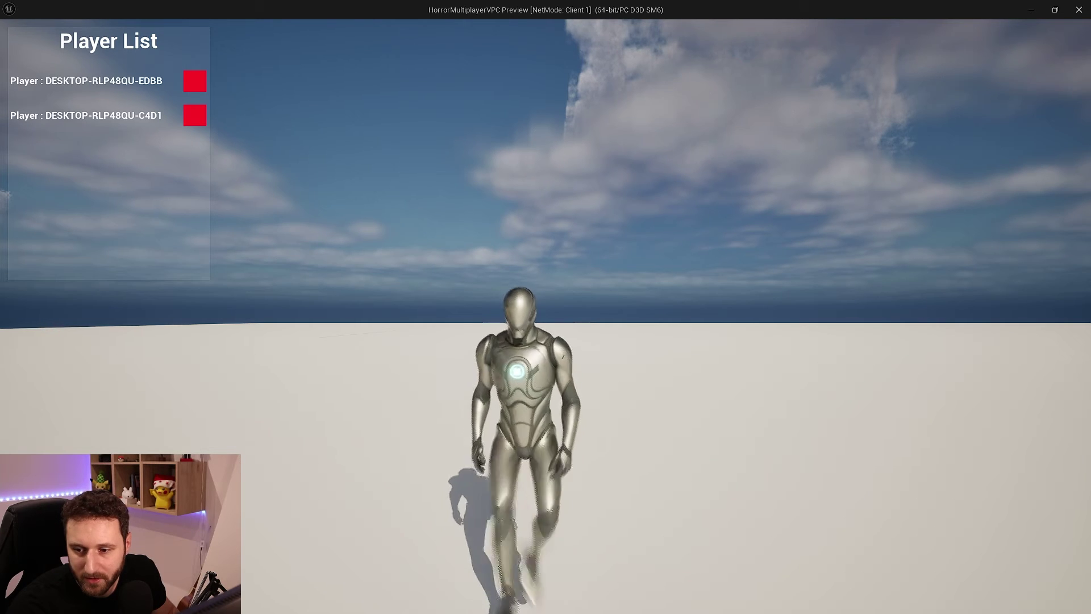
{"action": "key", "text": "s"}
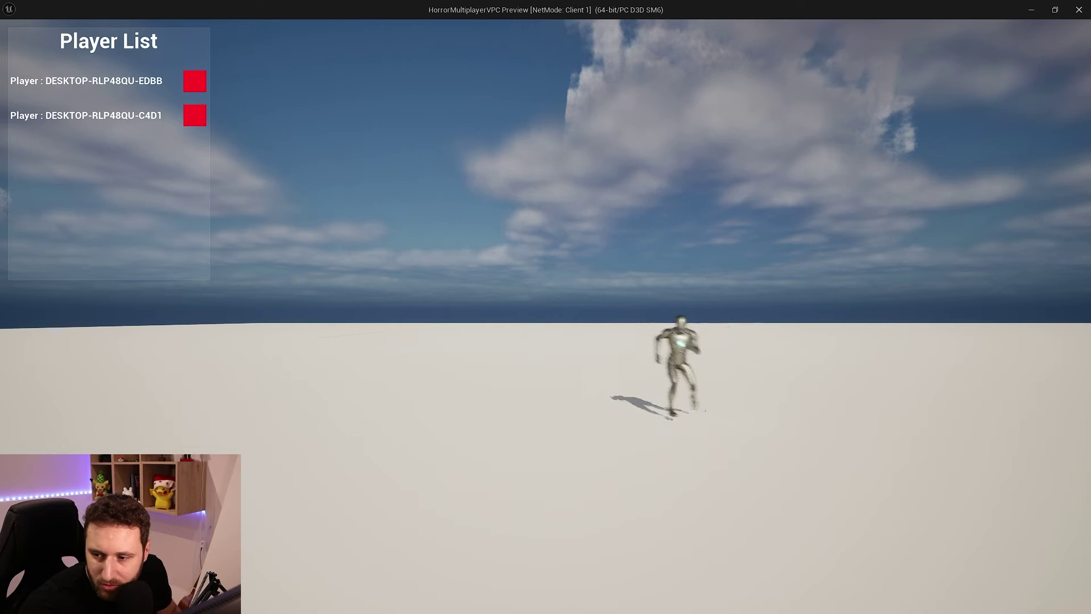
{"action": "key", "text": "Escape"}
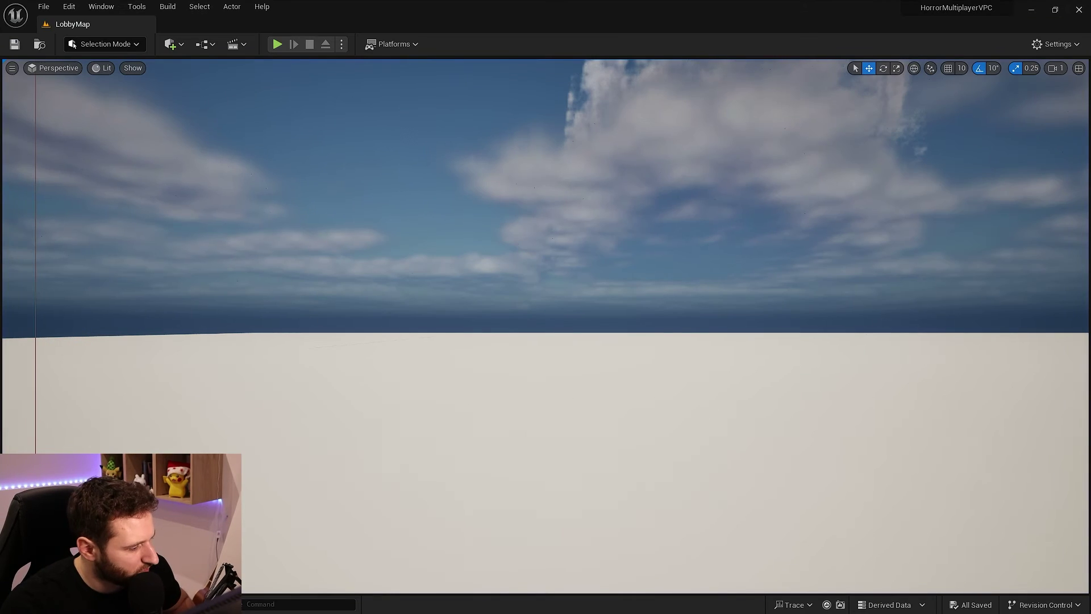
- Enable Mesh Space Rotation Blend on ABP_Manny's Layered blend per bone node and compile the blueprint
{"action": "key", "text": "ctrl+space"}
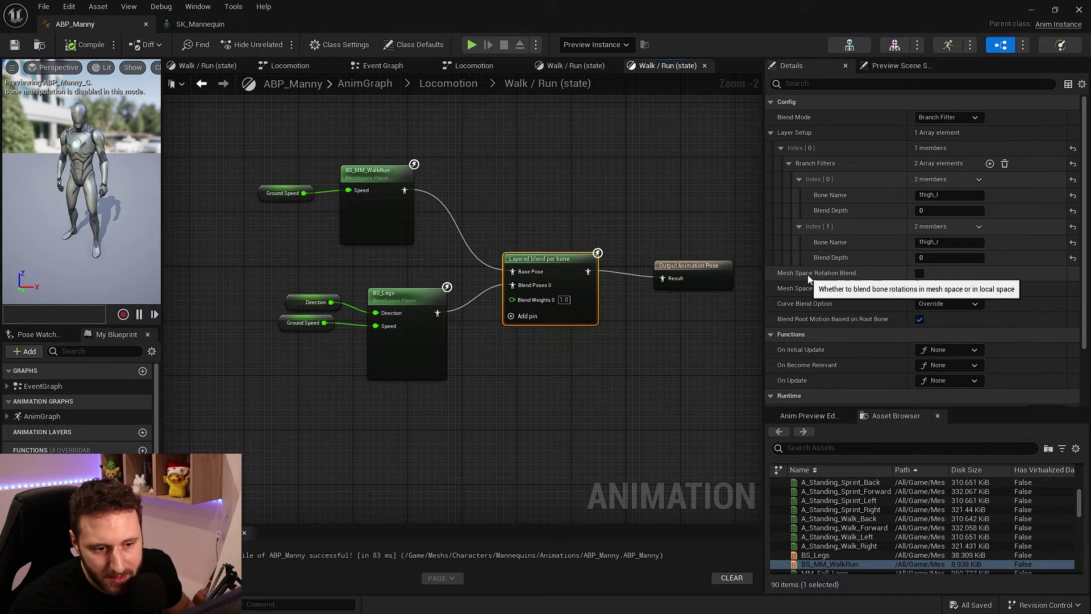
{"action": "left_click", "coordinate": [920, 273]}
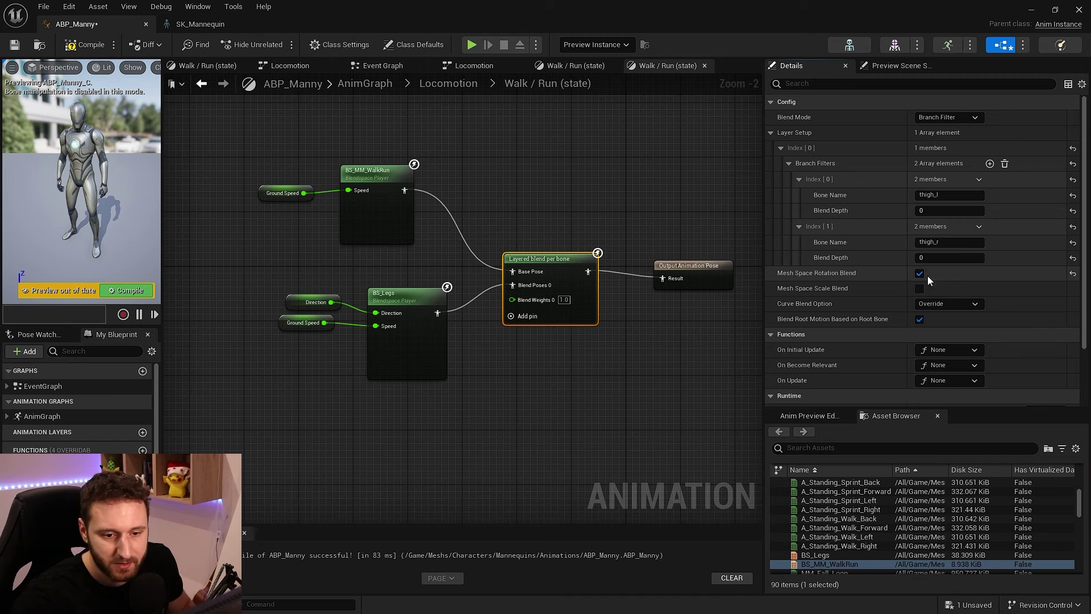
{"action": "left_click", "coordinate": [84, 44]}
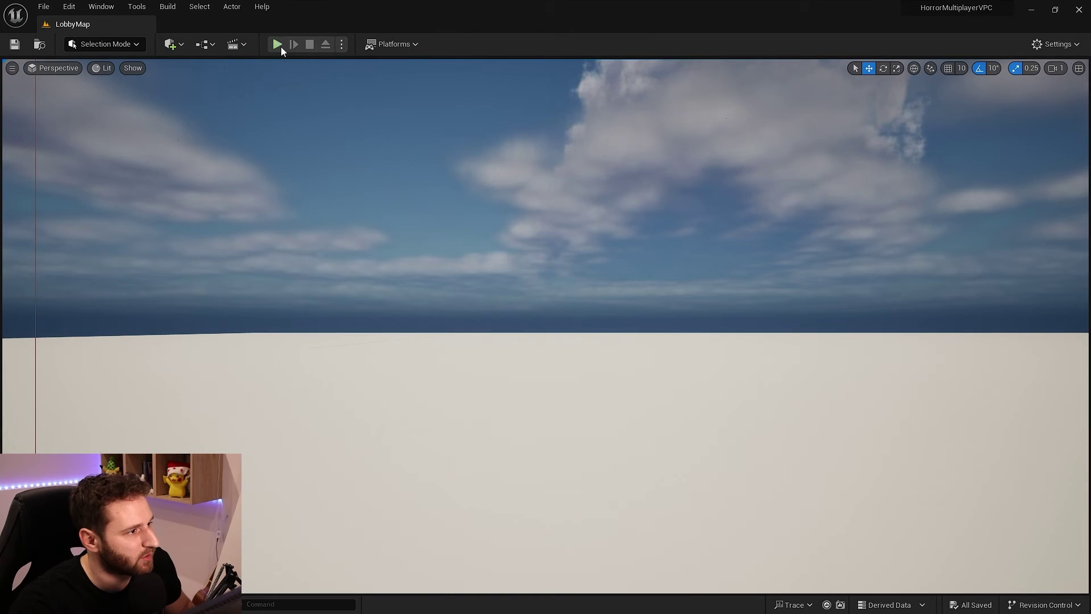
- Play-test the lobby again, moving the character forward and backward to check the mesh space rotation blend
{"action": "left_click", "coordinate": [277, 44]}
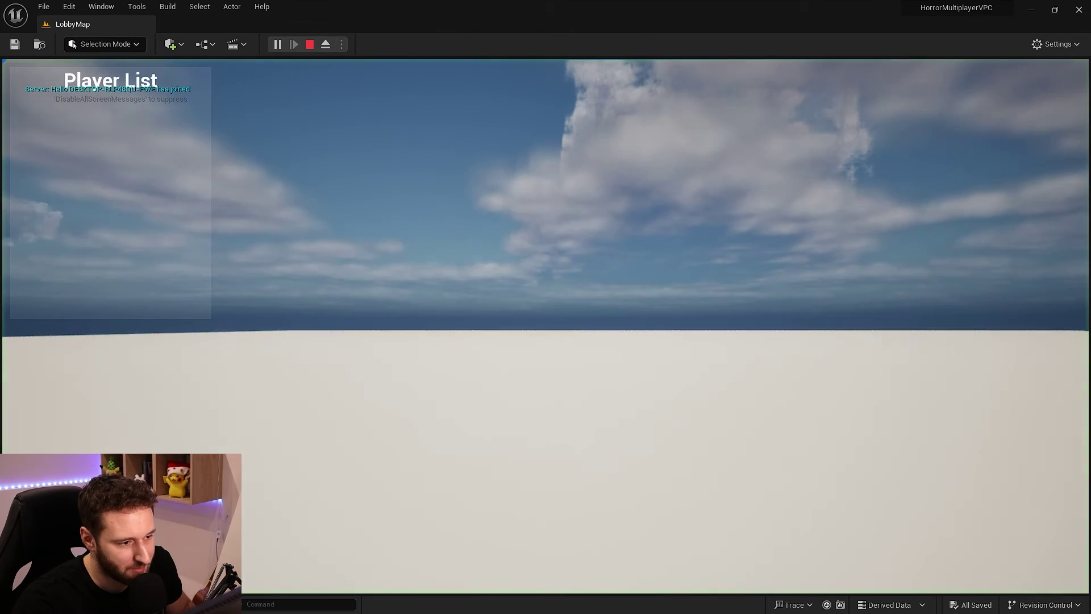
{"action": "key", "text": "w"}
{"action": "key", "text": "s"}
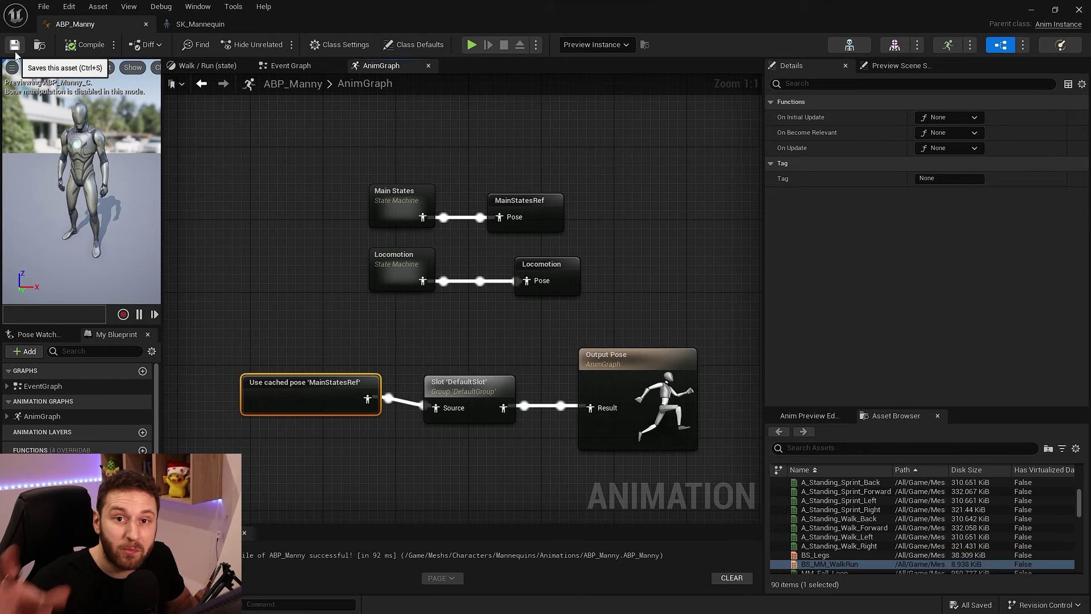
- Open the A_PointingIdle animation from the Manny animations folder and examine its pointing pose from several angles
{"action": "key", "text": "ctrl+space"}
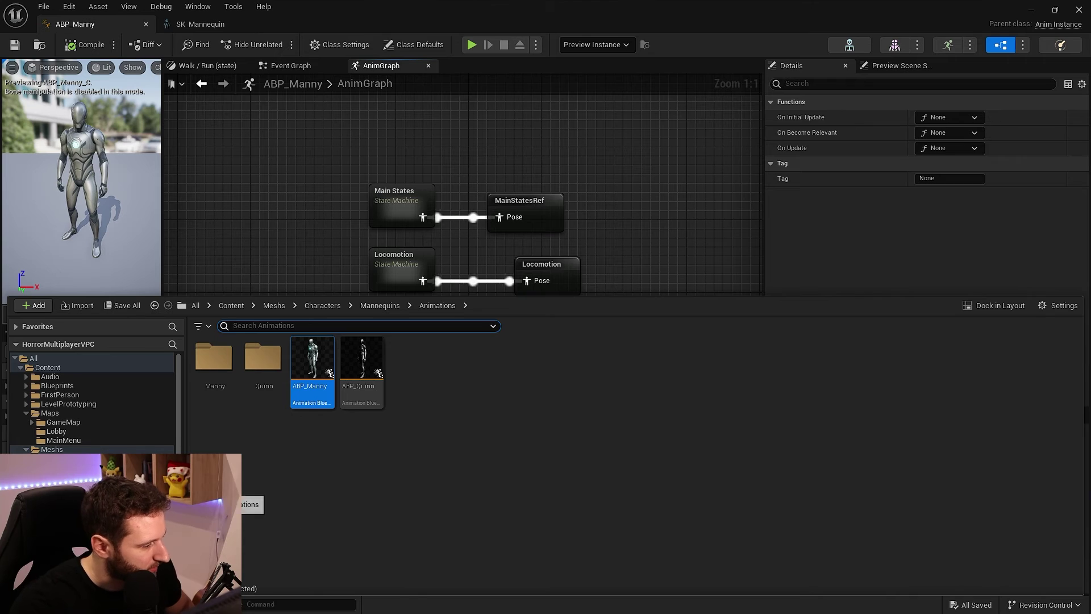
{"action": "double_click", "coordinate": [214, 357]}
{"action": "left_click", "coordinate": [461, 358]}
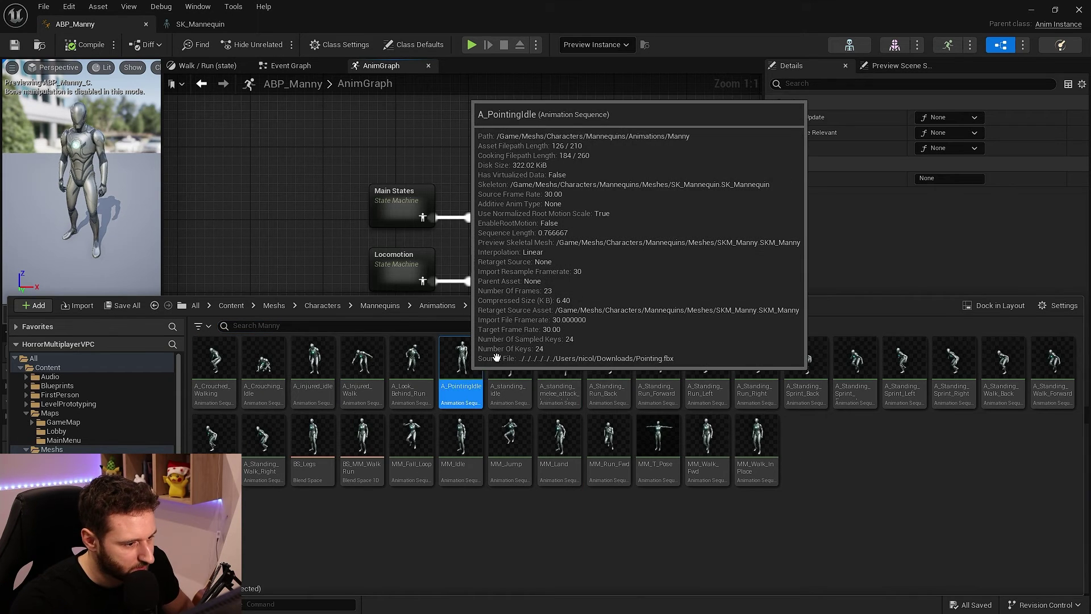
{"action": "double_click", "coordinate": [461, 358]}
{"action": "right_click_drag", "start_coordinate": [526, 196], "coordinate": [438, 215]}
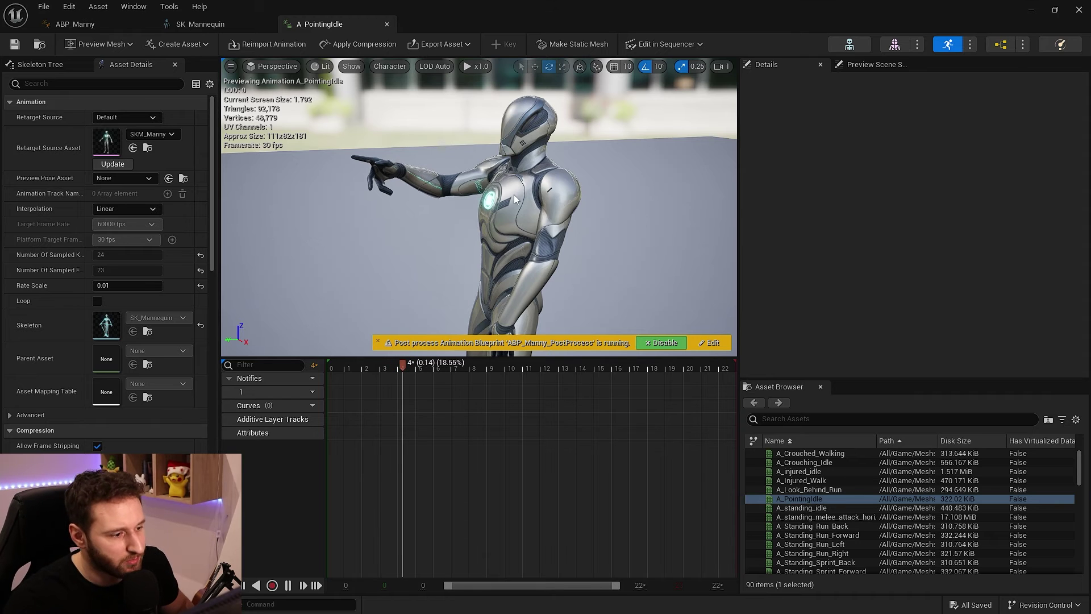
{"action": "left_click_drag", "start_coordinate": [521, 175], "coordinate": [545, 179], "text": "alt"}
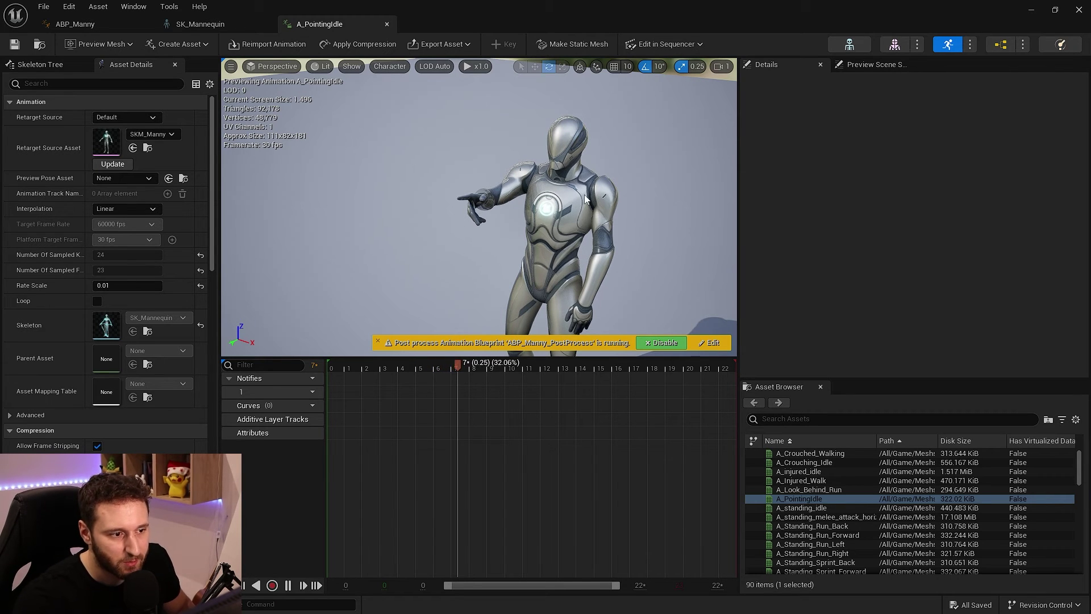
{"action": "right_click_drag", "start_coordinate": [520, 175], "coordinate": [537, 194]}
{"action": "left_click_drag", "start_coordinate": [501, 170], "coordinate": [472, 141]}
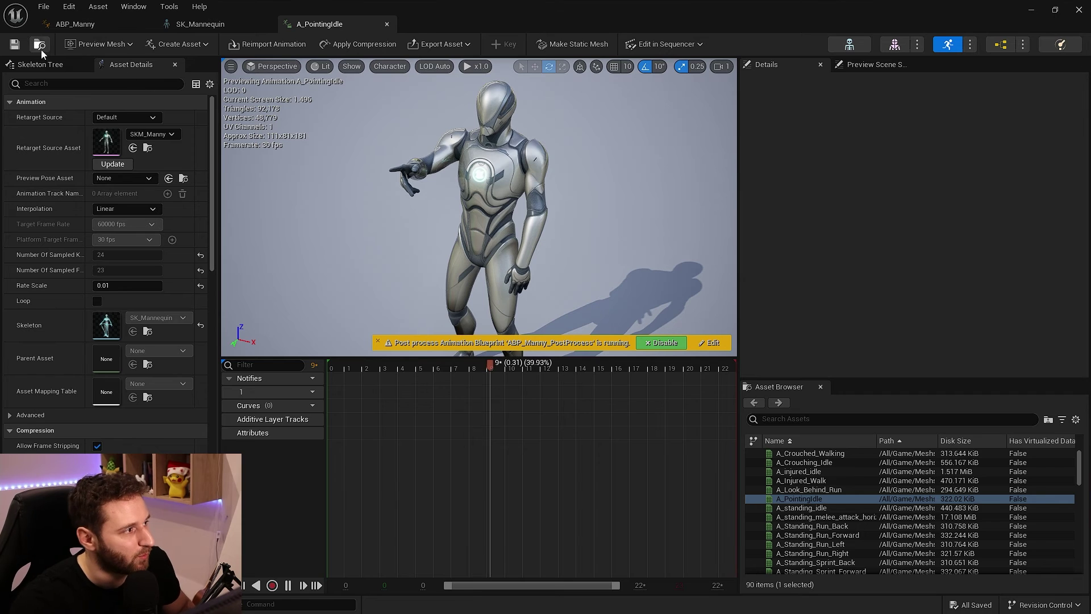
- In ABP_Manny's AnimGraph, unlink the MainStatesRef cached pose from the DefaultSlot and feed the slot from a new Blend Poses by bool node
{"action": "left_click", "coordinate": [75, 25]}
{"action": "right_click_drag", "start_coordinate": [428, 229], "coordinate": [525, 221]}
{"action": "left_click", "coordinate": [542, 316], "text": "alt"}
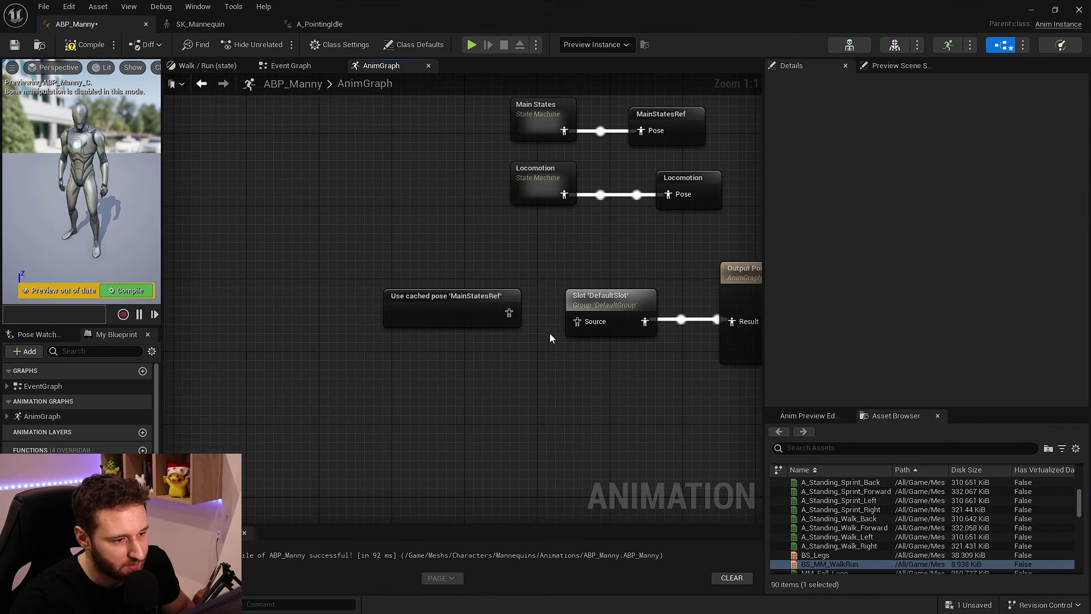
{"action": "right_click_drag", "start_coordinate": [582, 355], "coordinate": [418, 373]}
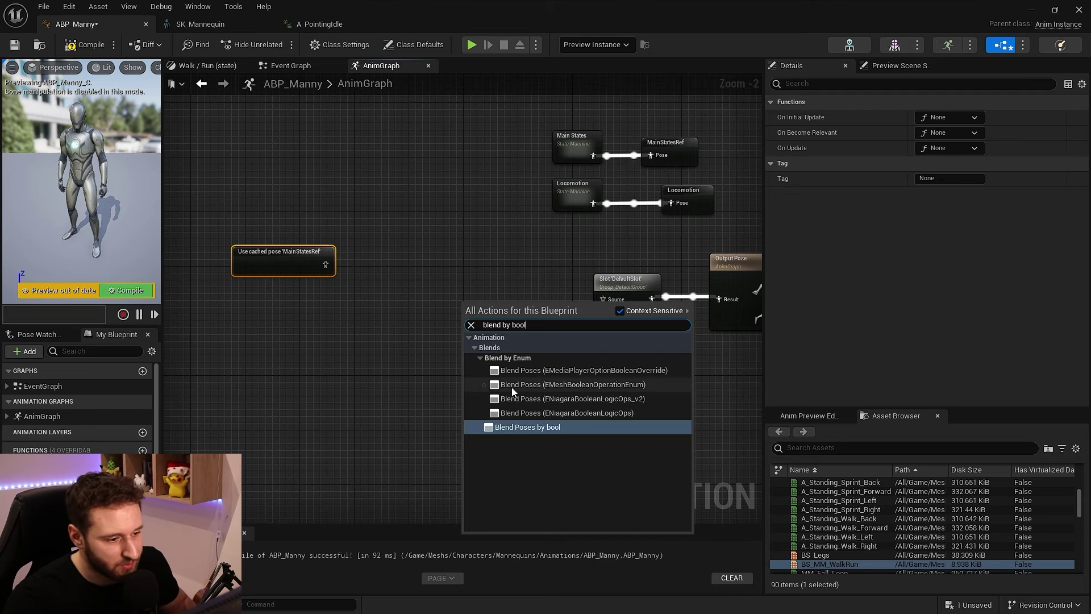
{"action": "left_click", "coordinate": [527, 427]}
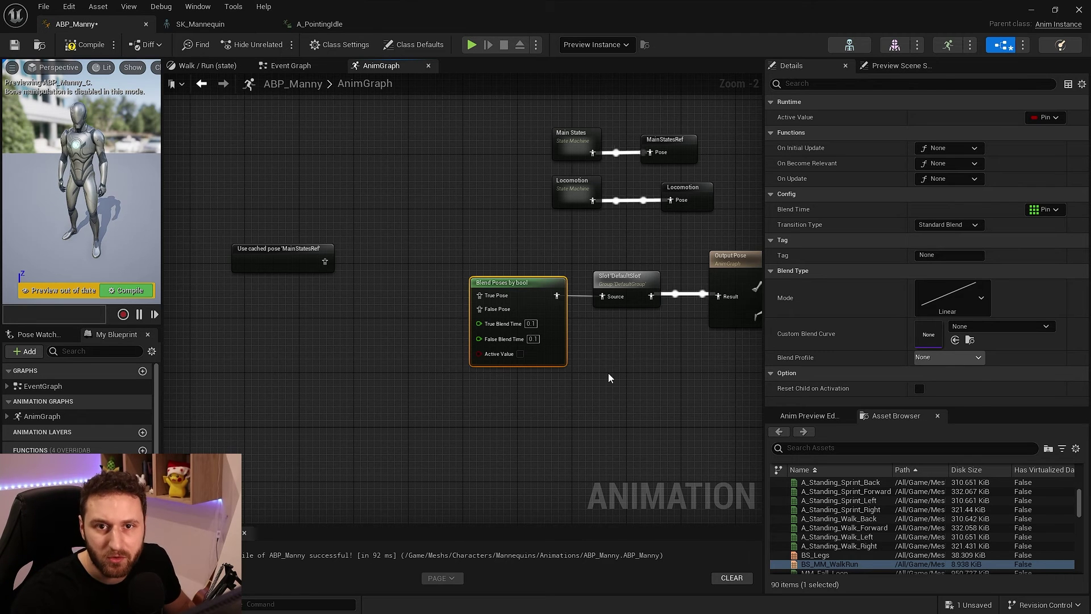
- Connect the MainStatesRef cached pose to the bool blend's False Pose and drive its Active Value with the IsPointing variable
{"action": "scroll", "coordinate": [608, 378], "scroll_direction": "up", "scroll_amount": 2}
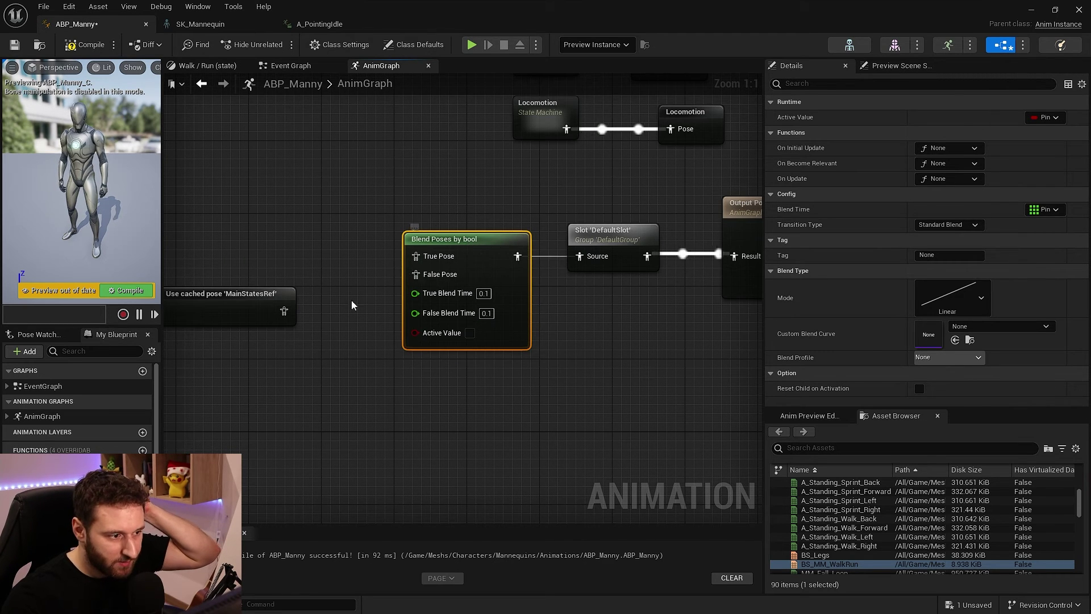
{"action": "right_click_drag", "start_coordinate": [367, 300], "coordinate": [414, 301]}
{"action": "left_click_drag", "start_coordinate": [331, 312], "coordinate": [462, 278]}
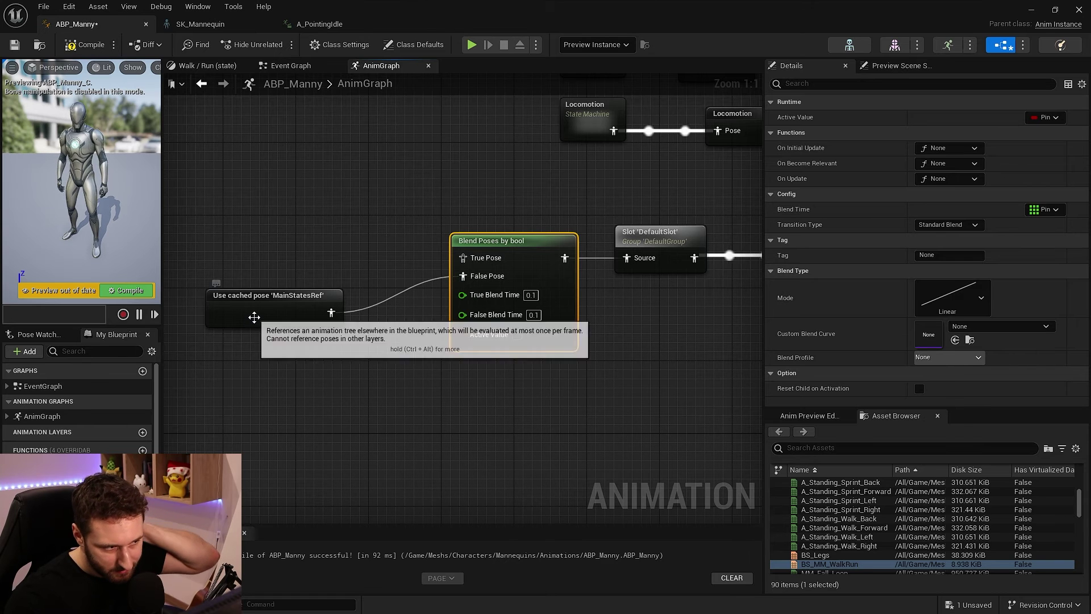
{"action": "right_click_drag", "start_coordinate": [359, 260], "coordinate": [363, 282]}
{"action": "right_click_drag", "start_coordinate": [652, 165], "coordinate": [580, 231]}
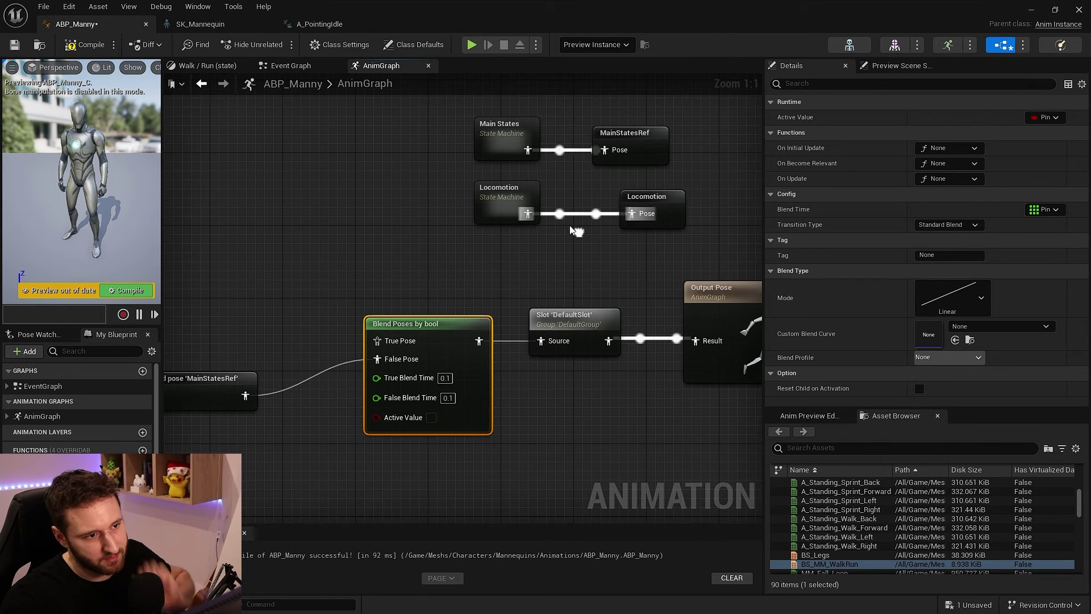
{"action": "right_click_drag", "start_coordinate": [366, 251], "coordinate": [438, 196]}
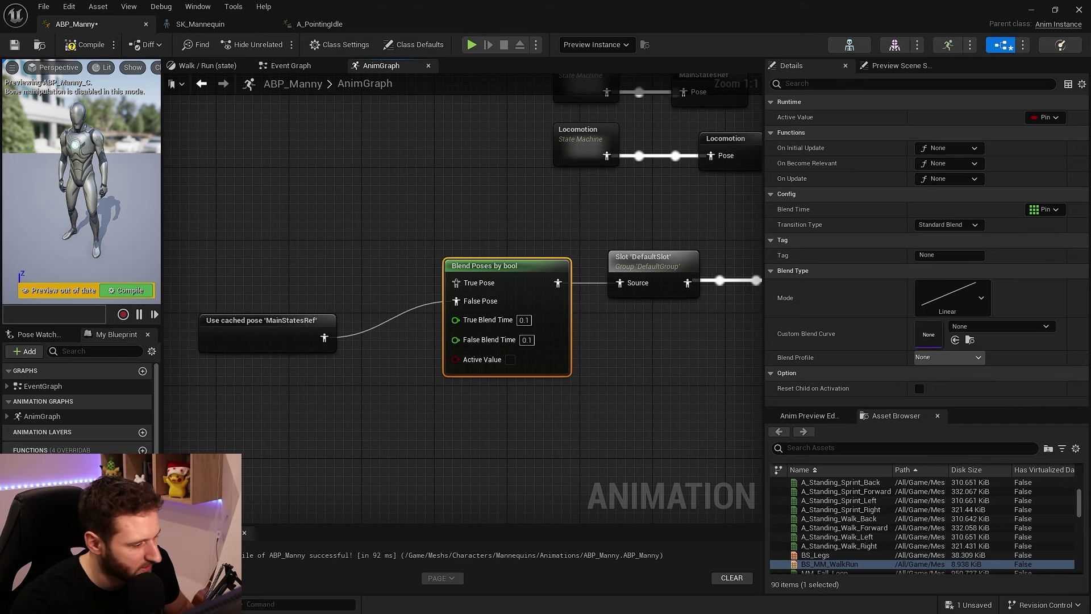
{"action": "left_click_drag", "start_coordinate": [51, 554], "coordinate": [320, 401]}
{"action": "left_click", "coordinate": [334, 423]}
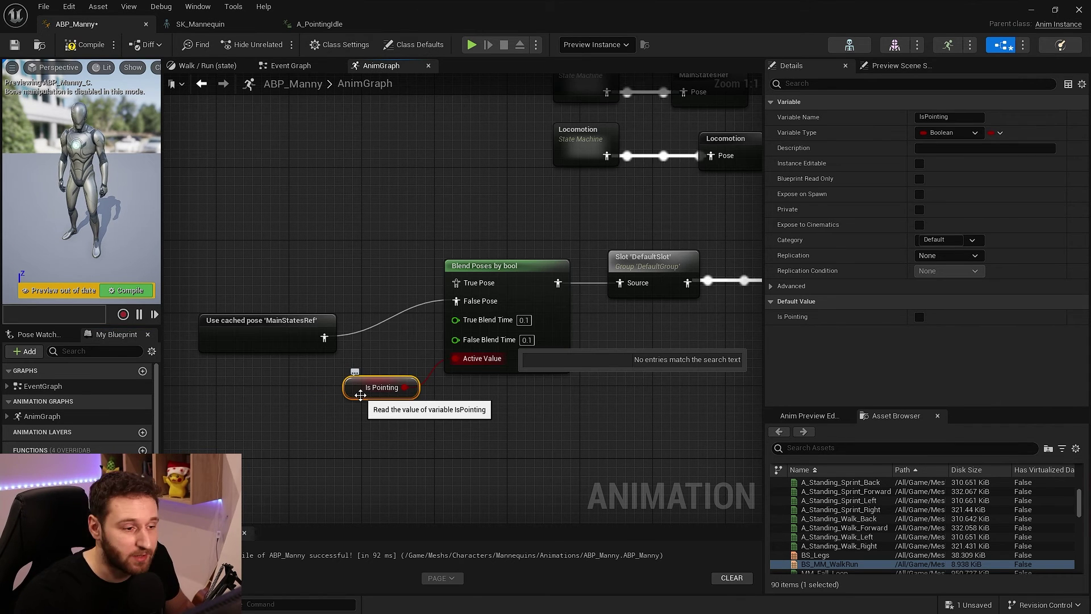
- Add a Layered blend per bone node and connect a copy of the MainStatesRef cached pose to its Base Pose
{"action": "left_click_drag", "start_coordinate": [456, 282], "coordinate": [336, 185]}
{"action": "right_click_drag", "start_coordinate": [315, 245], "coordinate": [371, 219]}
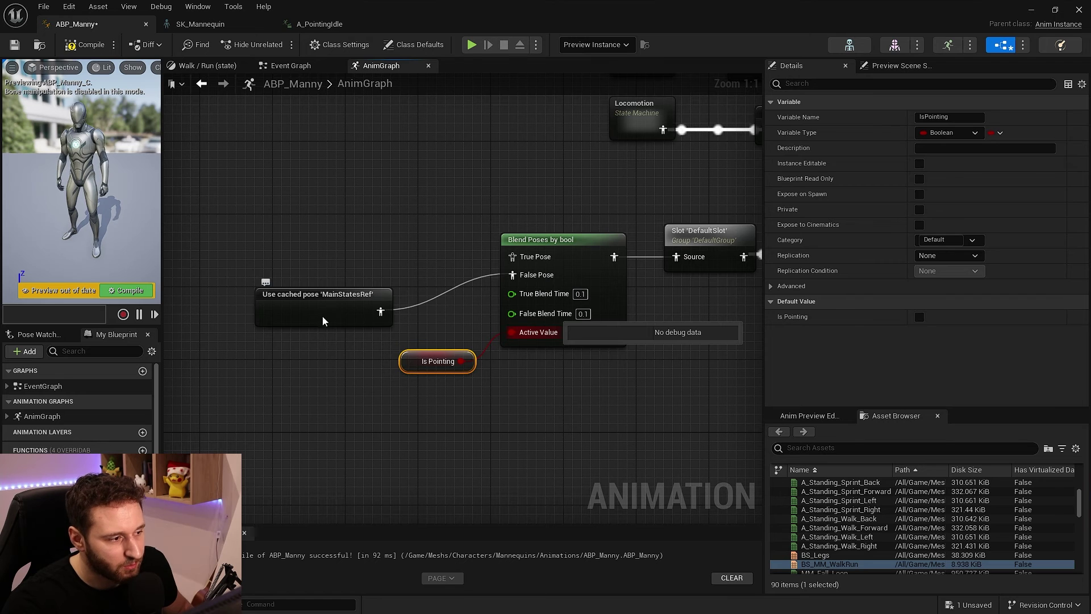
{"action": "left_click_drag", "start_coordinate": [323, 316], "coordinate": [333, 306]}
{"action": "right_click_drag", "start_coordinate": [389, 223], "coordinate": [412, 273]}
{"action": "left_click_drag", "start_coordinate": [535, 308], "coordinate": [433, 239]}
{"action": "right_click", "coordinate": [329, 216]}
{"action": "type", "text": "layered"}
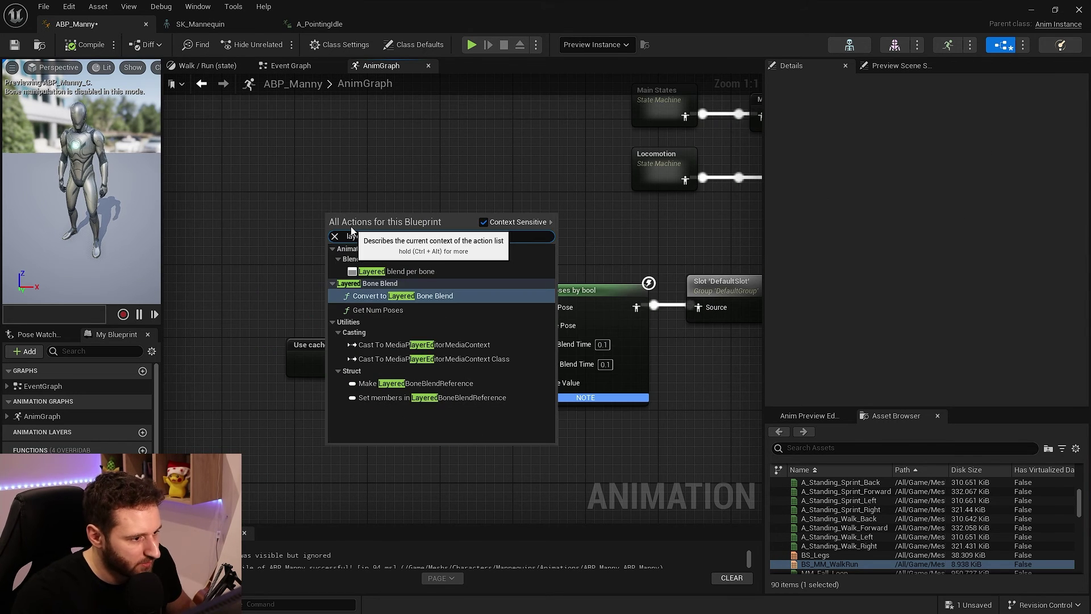
{"action": "left_click", "coordinate": [397, 271]}
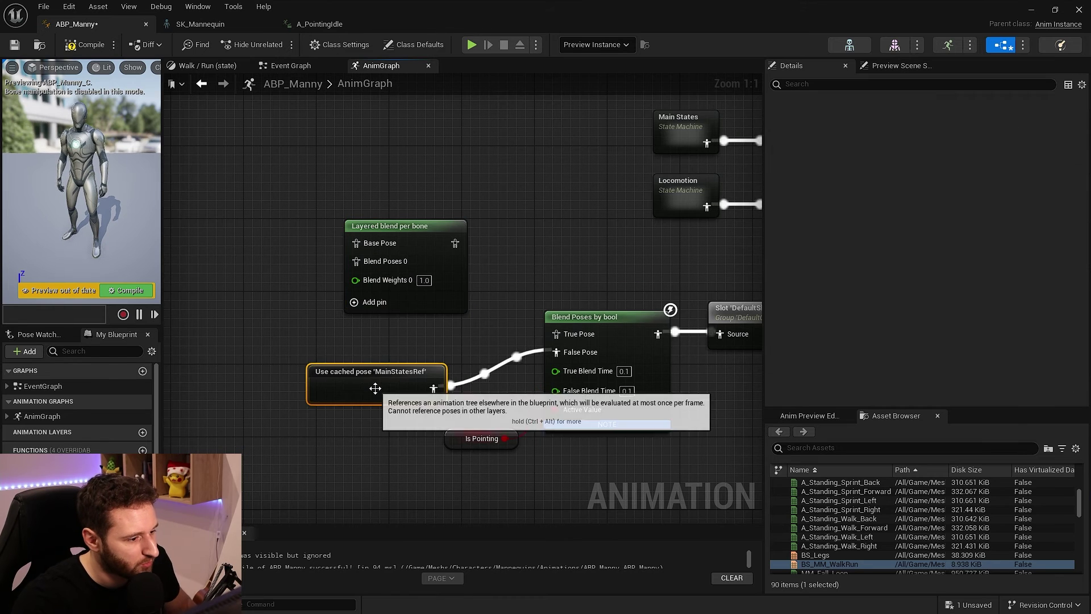
{"action": "key", "text": "ctrl+c"}
{"action": "key", "text": "ctrl+v"}
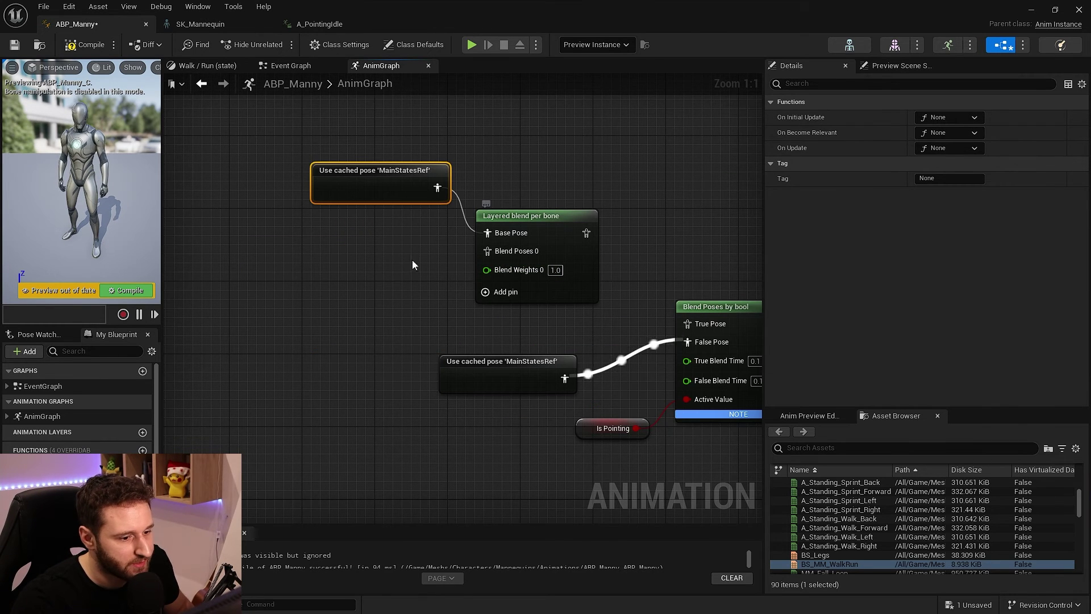
- Add an A_PointingIdle sequence player, connect it to Blend Poses 0 of the layered blend, and enable Loop Animation
{"action": "right_click_drag", "start_coordinate": [411, 261], "coordinate": [420, 272]}
{"action": "scroll", "coordinate": [853, 514], "scroll_direction": "up", "scroll_amount": 5}
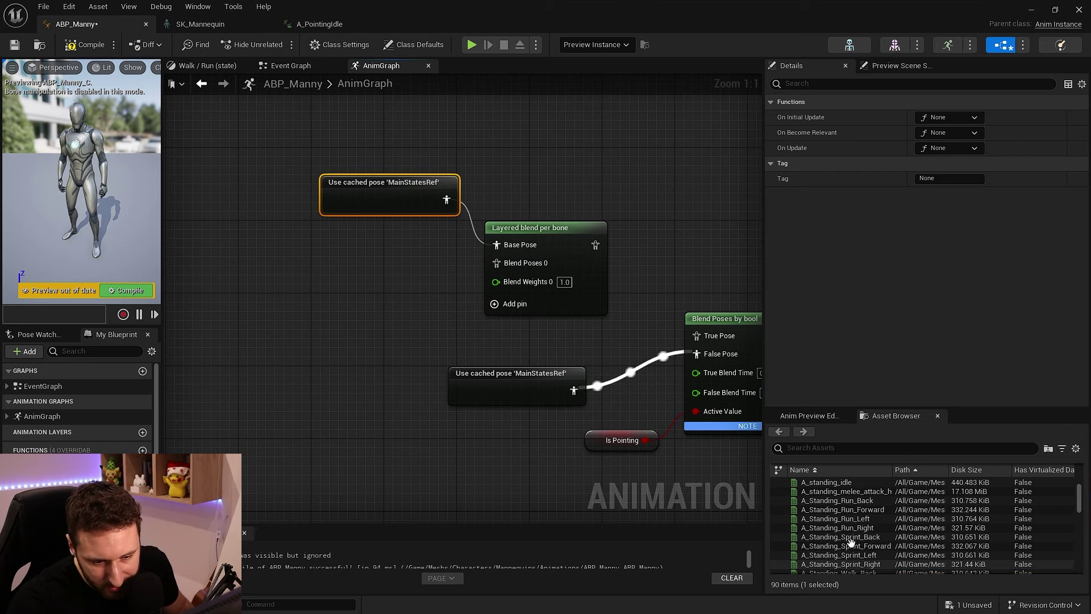
{"action": "left_click_drag", "start_coordinate": [840, 511], "coordinate": [344, 272]}
{"action": "left_click_drag", "start_coordinate": [404, 299], "coordinate": [496, 262]}
{"action": "scroll", "coordinate": [833, 252], "scroll_direction": "down", "scroll_amount": 1}
{"action": "left_click", "coordinate": [918, 338]}
- Connect the Layered blend per bone output to True Pose on Blend Poses by bool and tidy the node layout
{"action": "right_click_drag", "start_coordinate": [356, 352], "coordinate": [231, 349]}
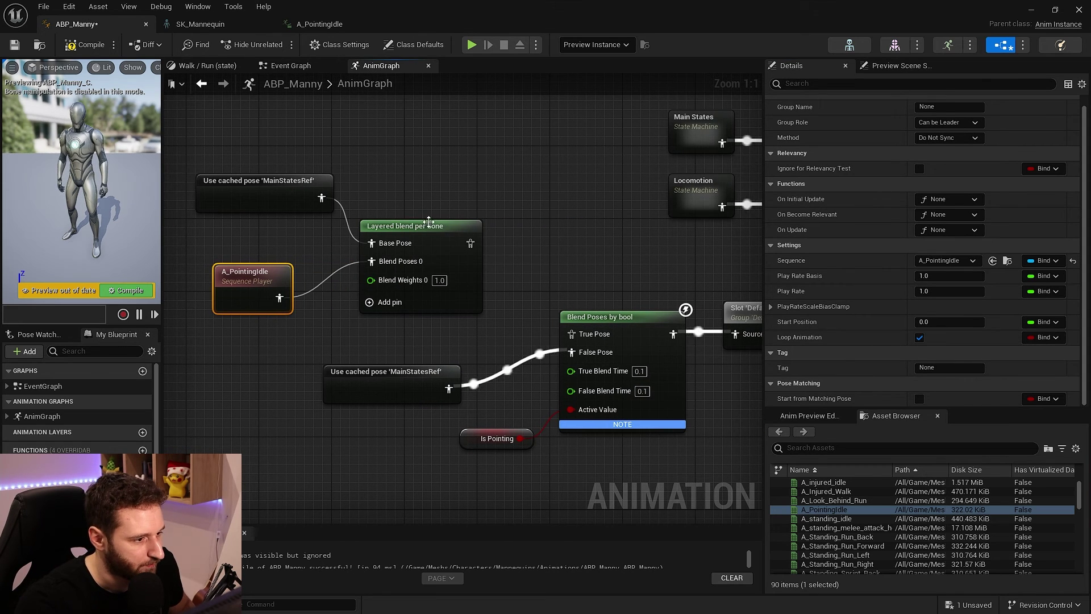
{"action": "left_click", "coordinate": [420, 227]}
{"action": "left_click_drag", "start_coordinate": [470, 243], "coordinate": [571, 333]}
{"action": "right_click_drag", "start_coordinate": [473, 347], "coordinate": [500, 322]}
{"action": "scroll", "coordinate": [500, 323], "scroll_direction": "down", "scroll_amount": 1}
{"action": "left_click_drag", "start_coordinate": [543, 373], "coordinate": [490, 411]}
{"action": "left_click_drag", "start_coordinate": [478, 134], "coordinate": [233, 308]}
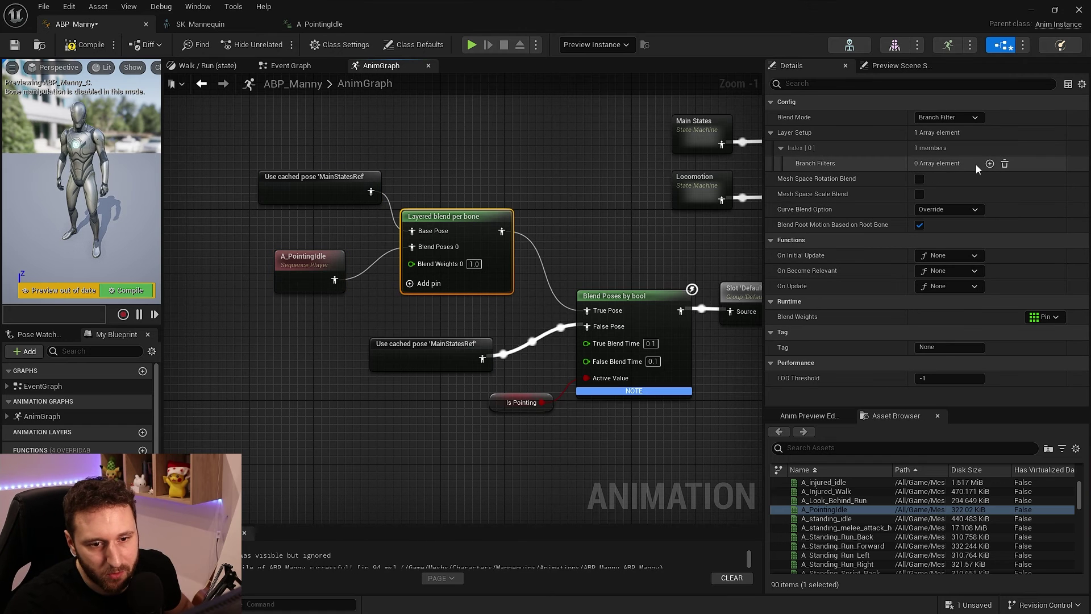
- Add a branch filter to the new layered blend and locate the clavicle_r bone in the SK_Mannequin skeleton
{"action": "left_click", "coordinate": [989, 164]}
{"action": "left_click", "coordinate": [210, 25]}
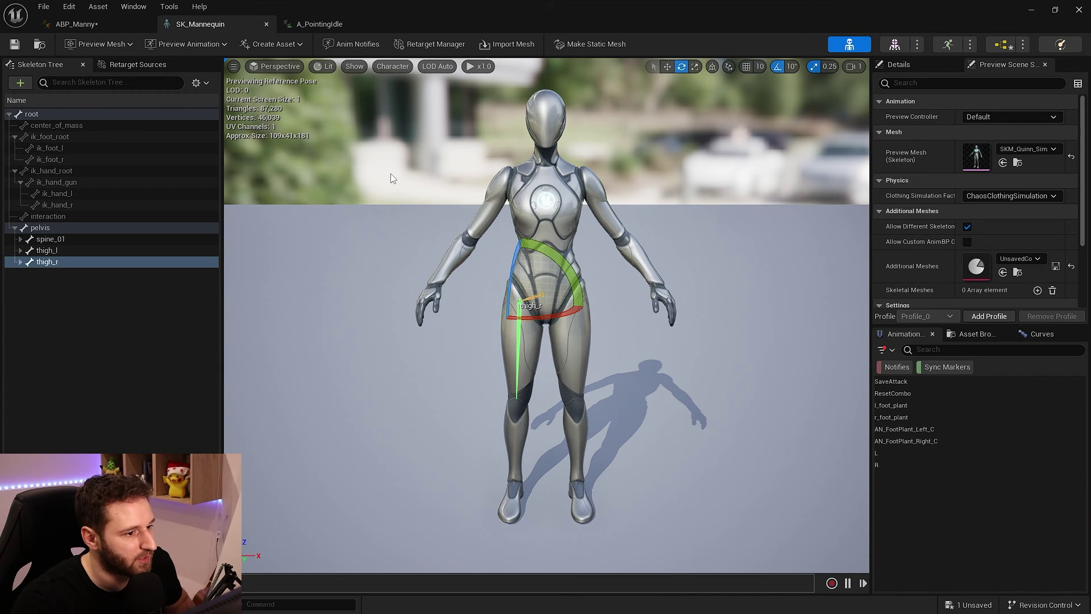
{"action": "left_click", "coordinate": [21, 240], "text": "shift"}
{"action": "left_click", "coordinate": [54, 297]}
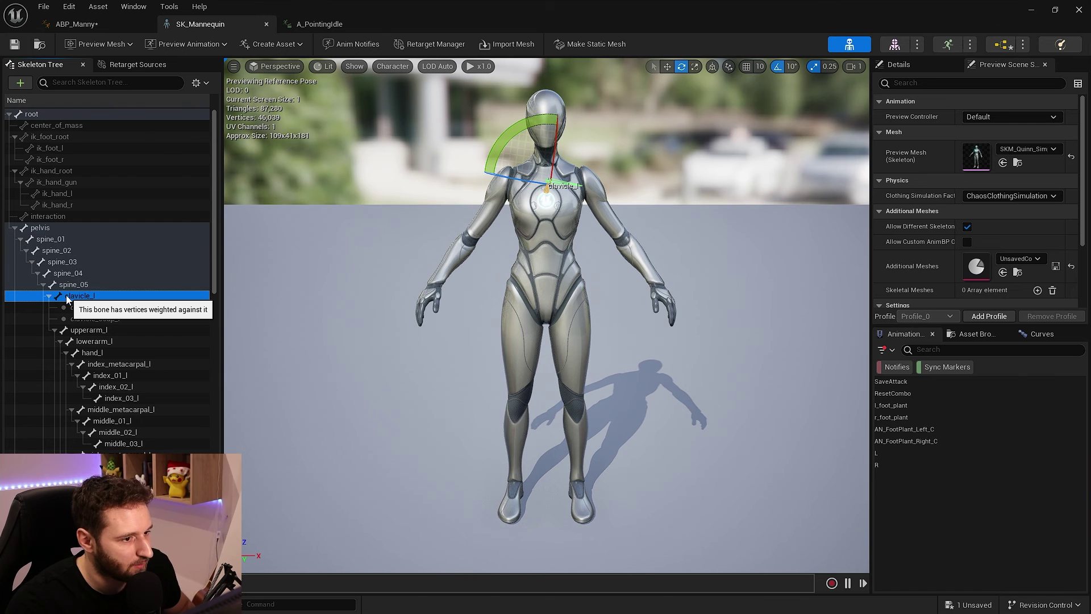
{"action": "left_click", "coordinate": [50, 296]}
{"action": "left_click", "coordinate": [64, 329]}
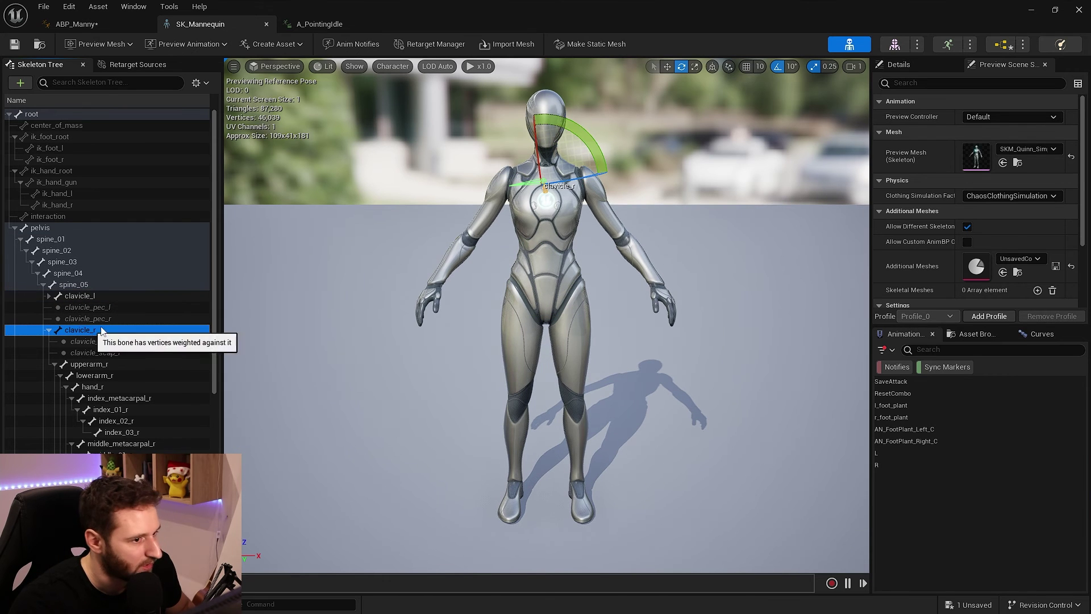
{"action": "left_click_drag", "start_coordinate": [569, 180], "coordinate": [493, 182]}
- Set the branch filter's Bone Name to clavicle_r on ABP_Manny's pointing layered blend
{"action": "left_click", "coordinate": [108, 25]}
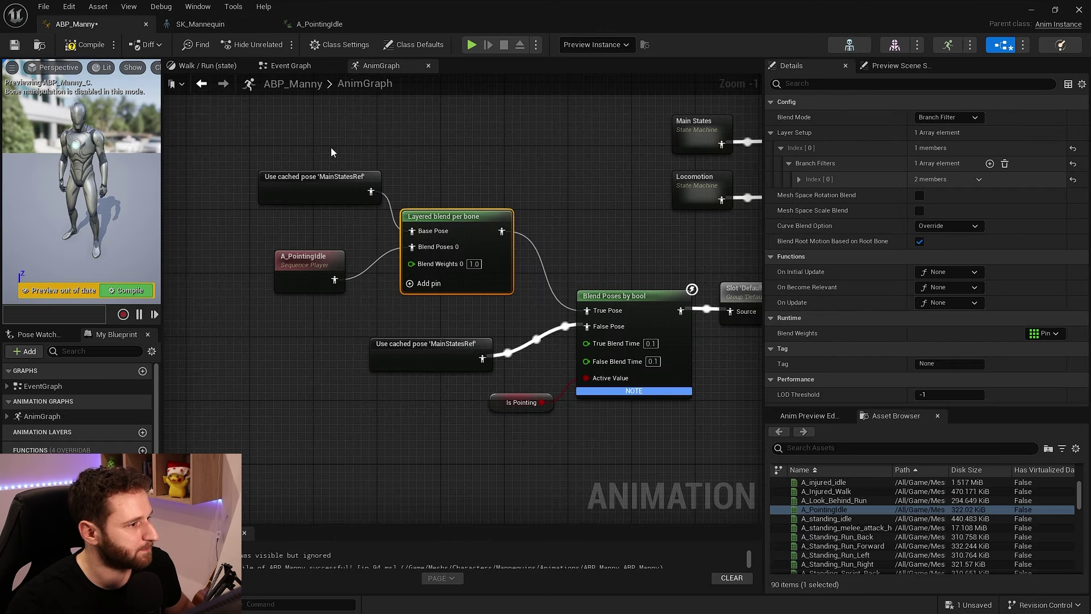
{"action": "left_click", "coordinate": [798, 179]}
{"action": "left_click", "coordinate": [937, 194]}
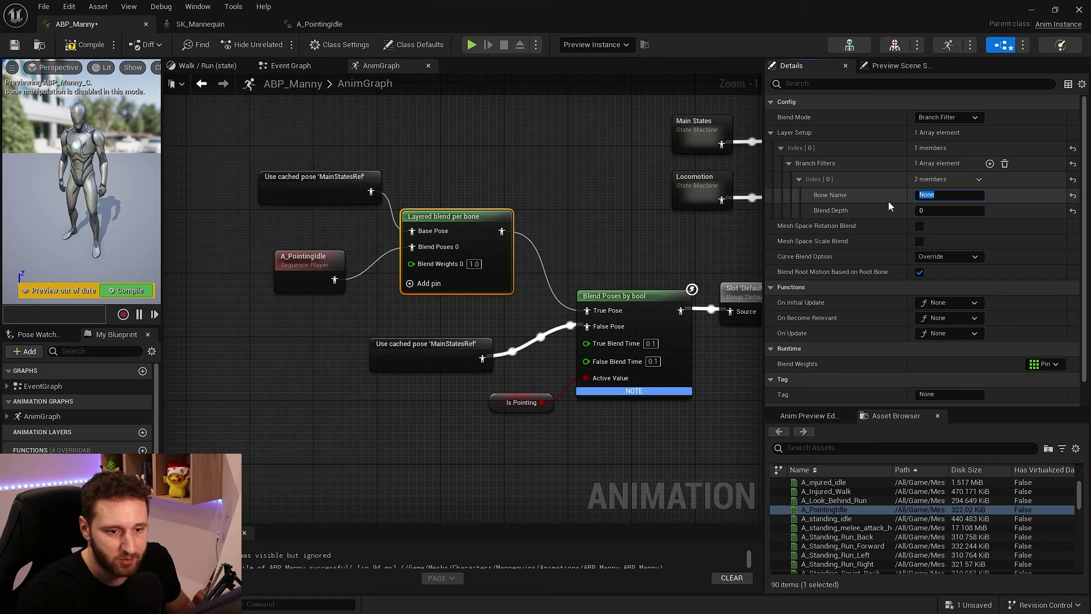
{"action": "type", "text": "clavicle_r"}
{"action": "key", "text": "Return"}
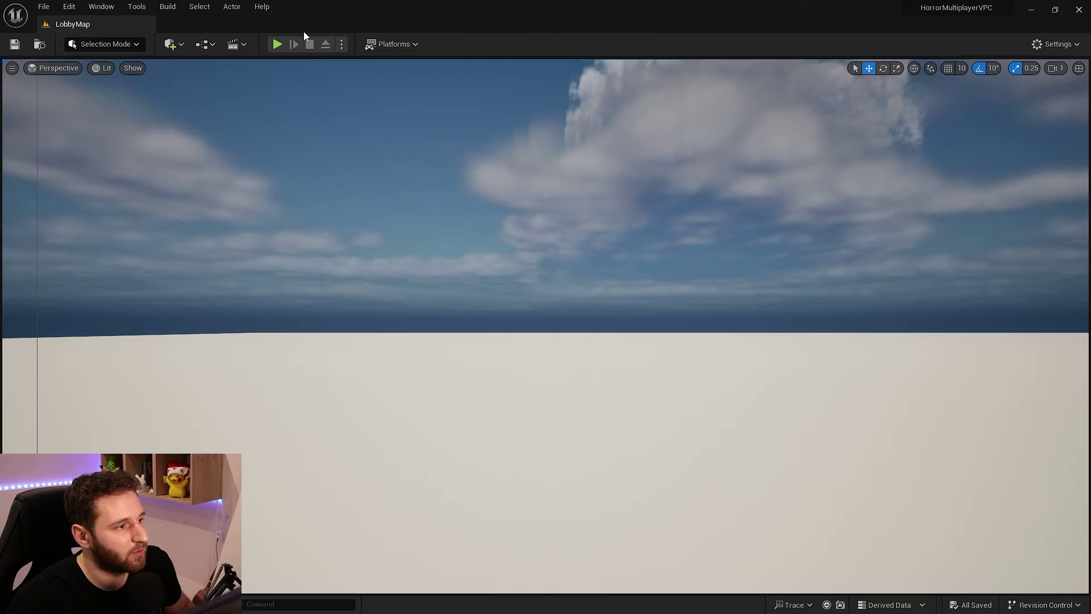
- Play-test the lobby map, moving the character in all directions while pointing to check the arm blend
{"action": "left_click", "coordinate": [278, 44]}
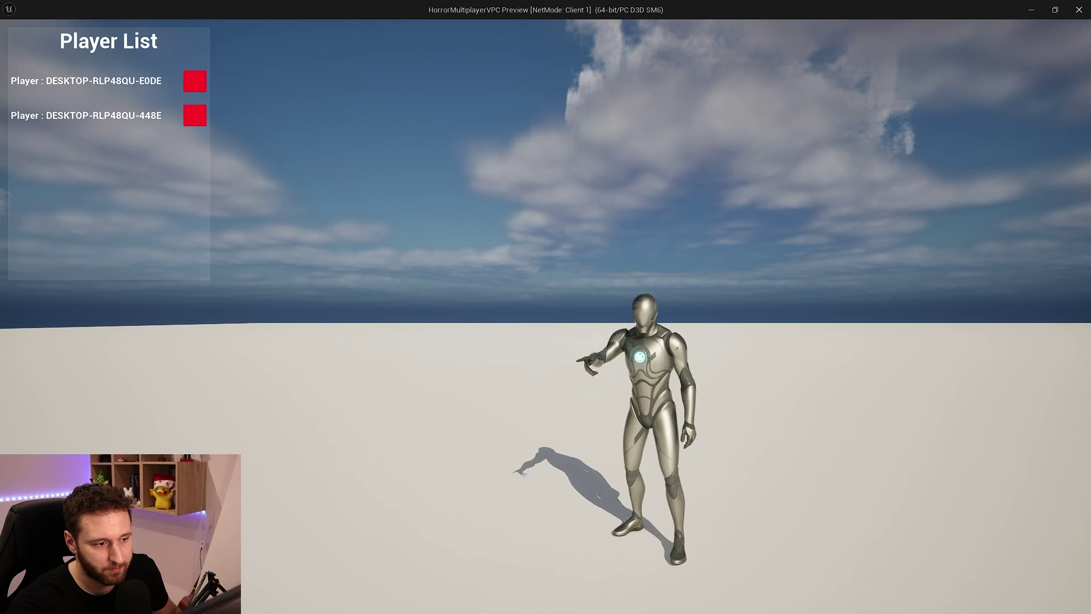
{"action": "key", "text": "w"}
{"action": "key", "text": "d"}
{"action": "key", "text": "s"}
{"action": "key", "text": "a"}
{"action": "key", "text": "w"}
{"action": "key", "text": "a"}
{"action": "key", "text": "s"}
{"action": "key", "text": "a"}
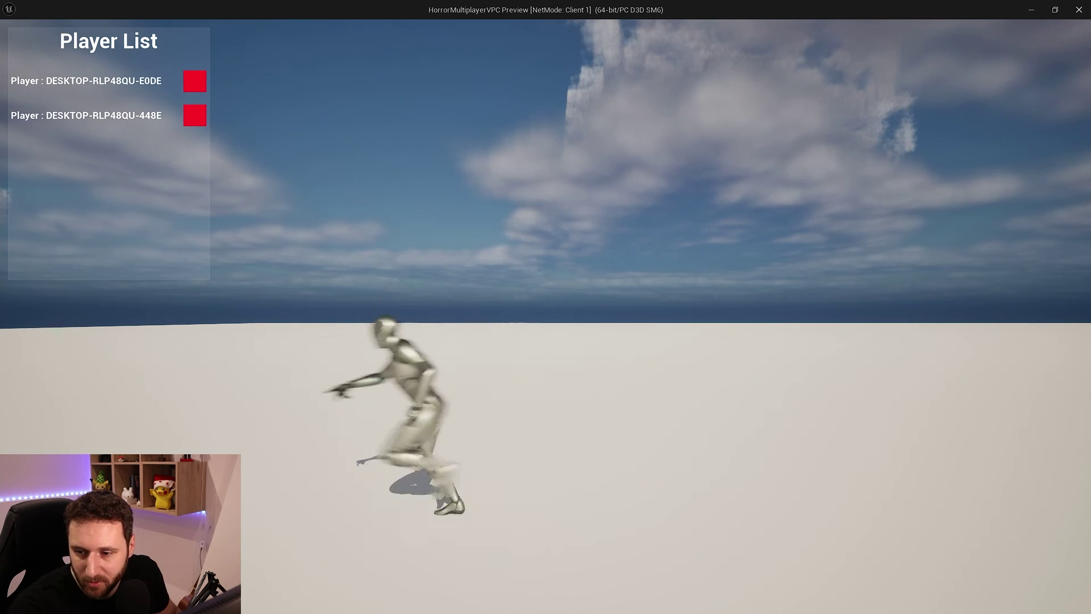